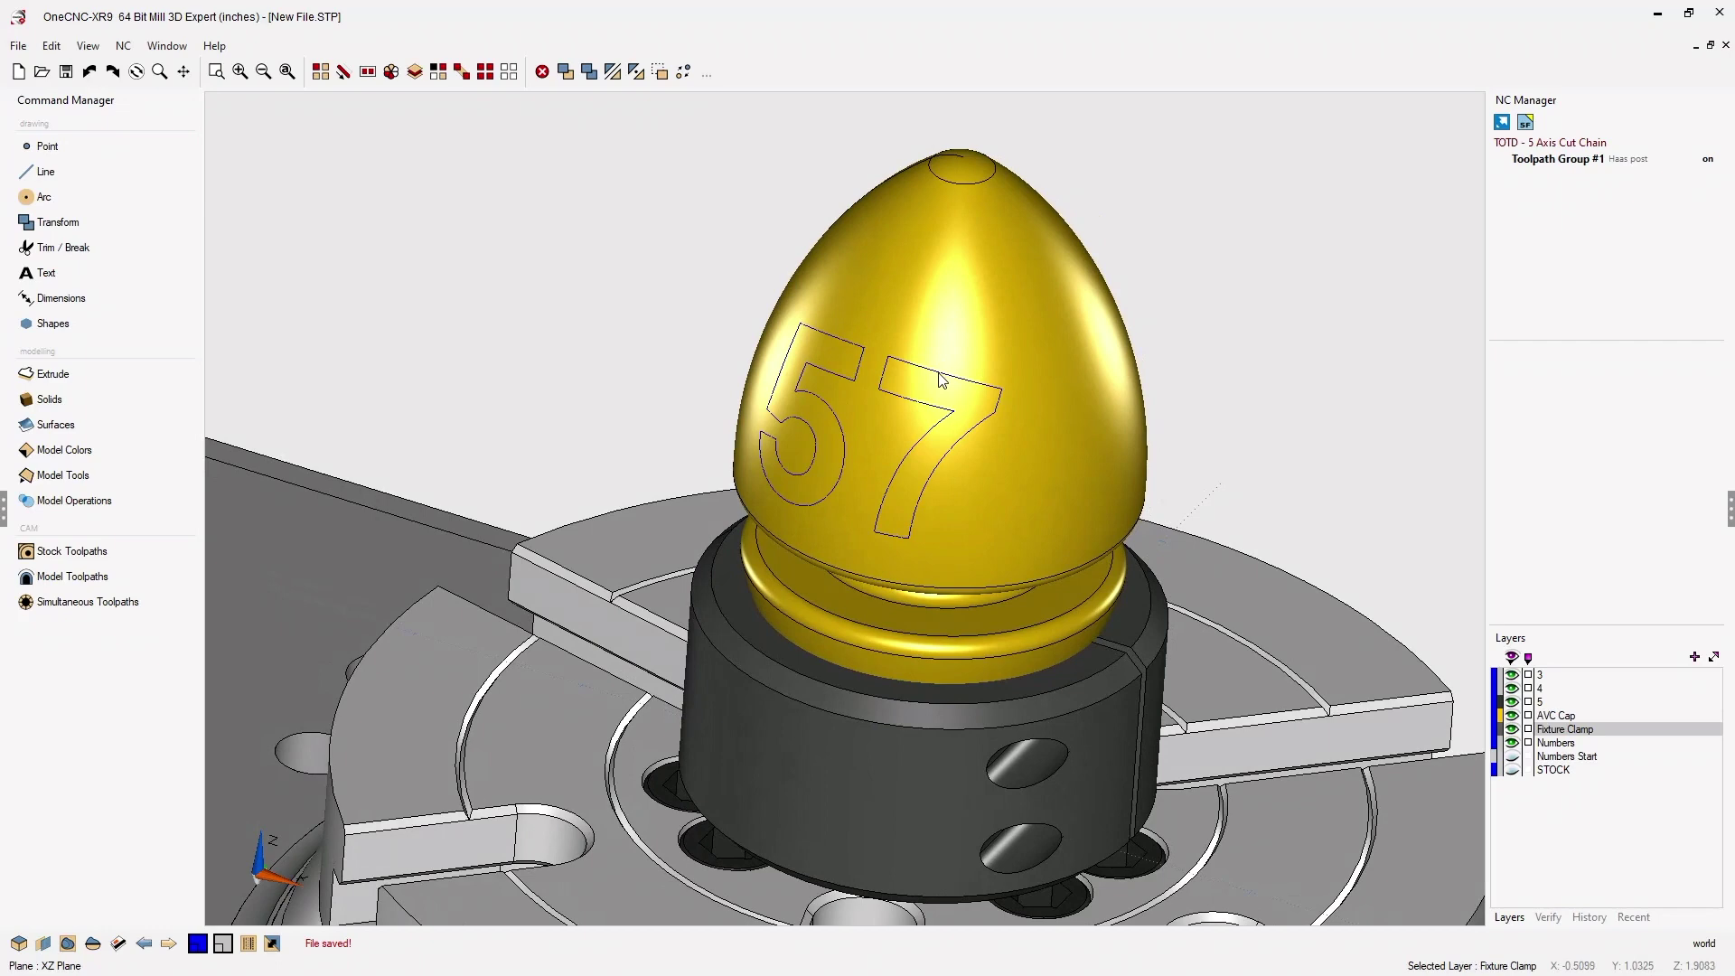
Keep the job's Multiaxis Machining type on 5 Axis Simultaneous and confirm it
{"action": "mouse_move", "coordinate": [940, 361]}
{"action": "middle_mouse_down"}
{"action": "mouse_move", "coordinate": [930, 348]}
{"action": "mouse_move", "coordinate": [878, 422]}
{"action": "mouse_move", "coordinate": [1107, 440]}
{"action": "middle_mouse_up"}
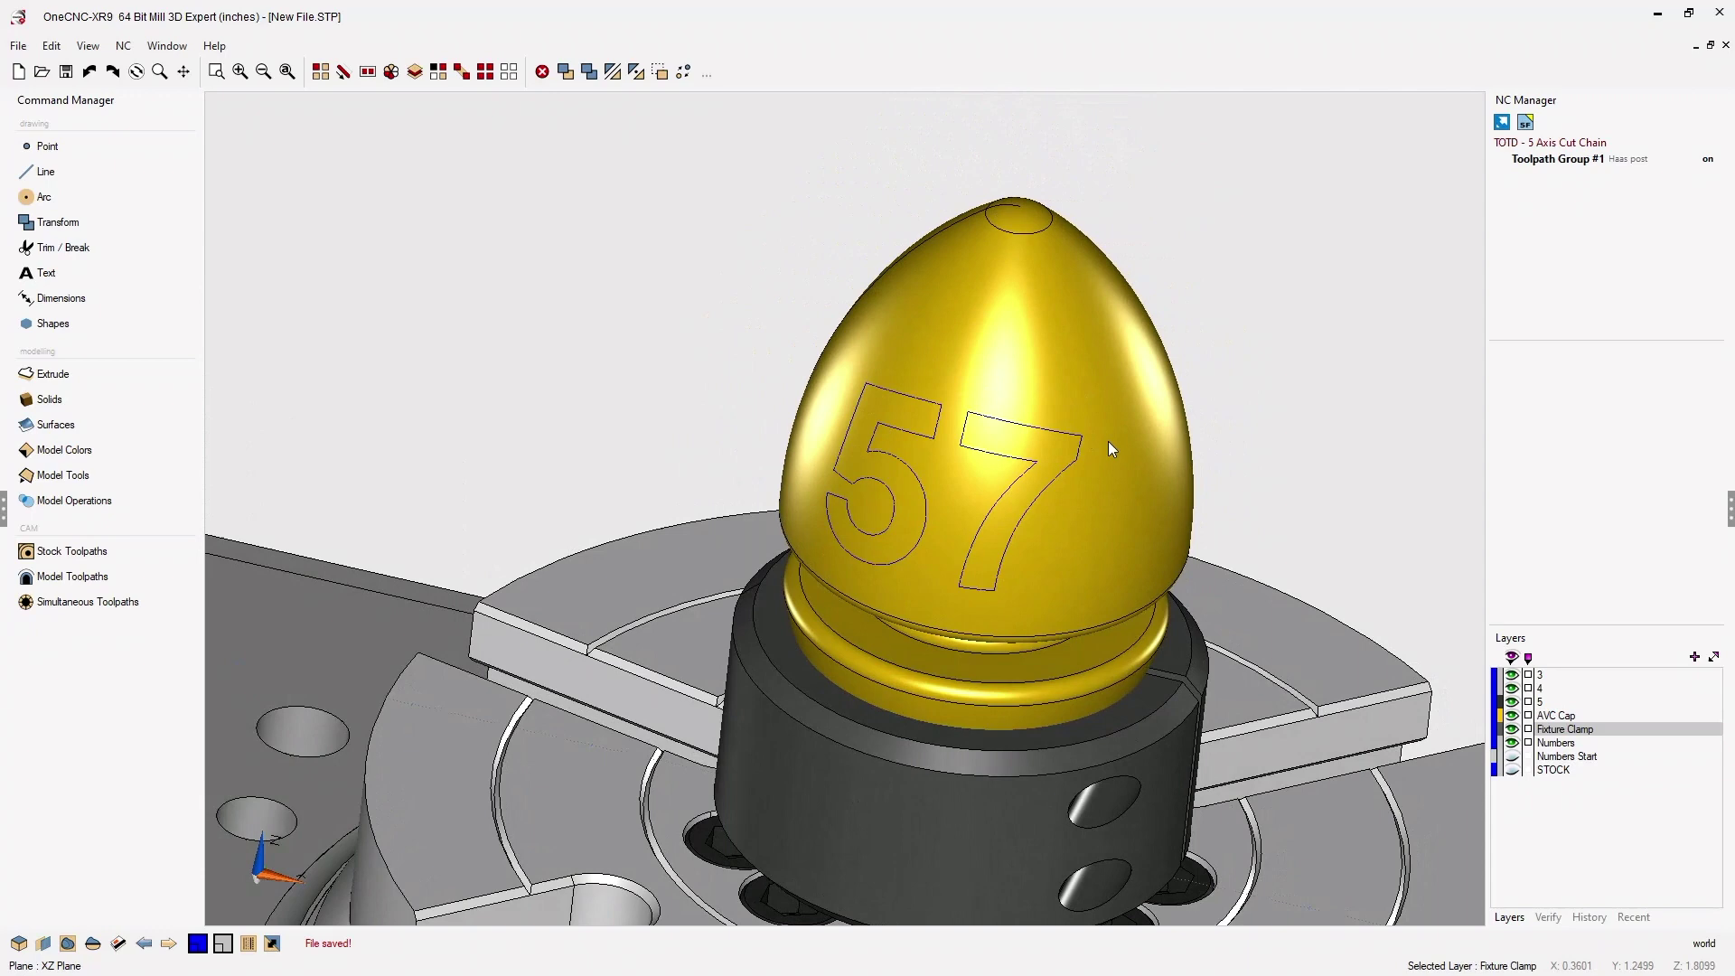
{"action": "double_click", "coordinate": [1496, 143]}
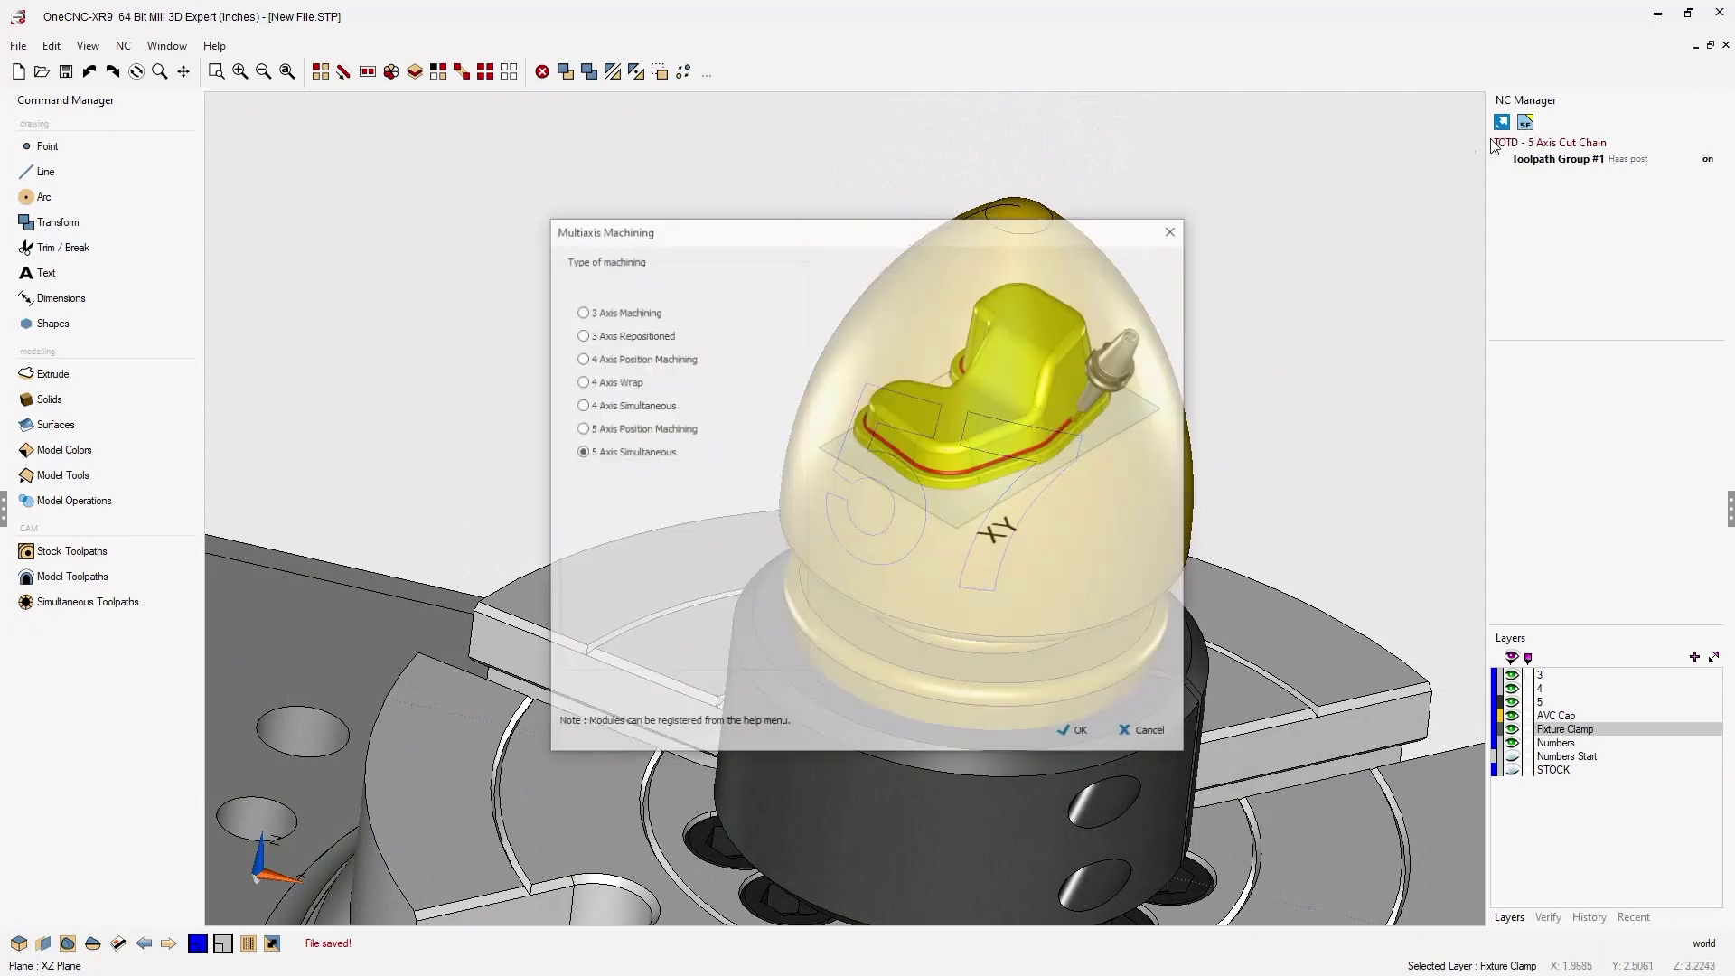
{"action": "left_click_drag", "start_coordinate": [764, 233], "coordinate": [417, 115]}
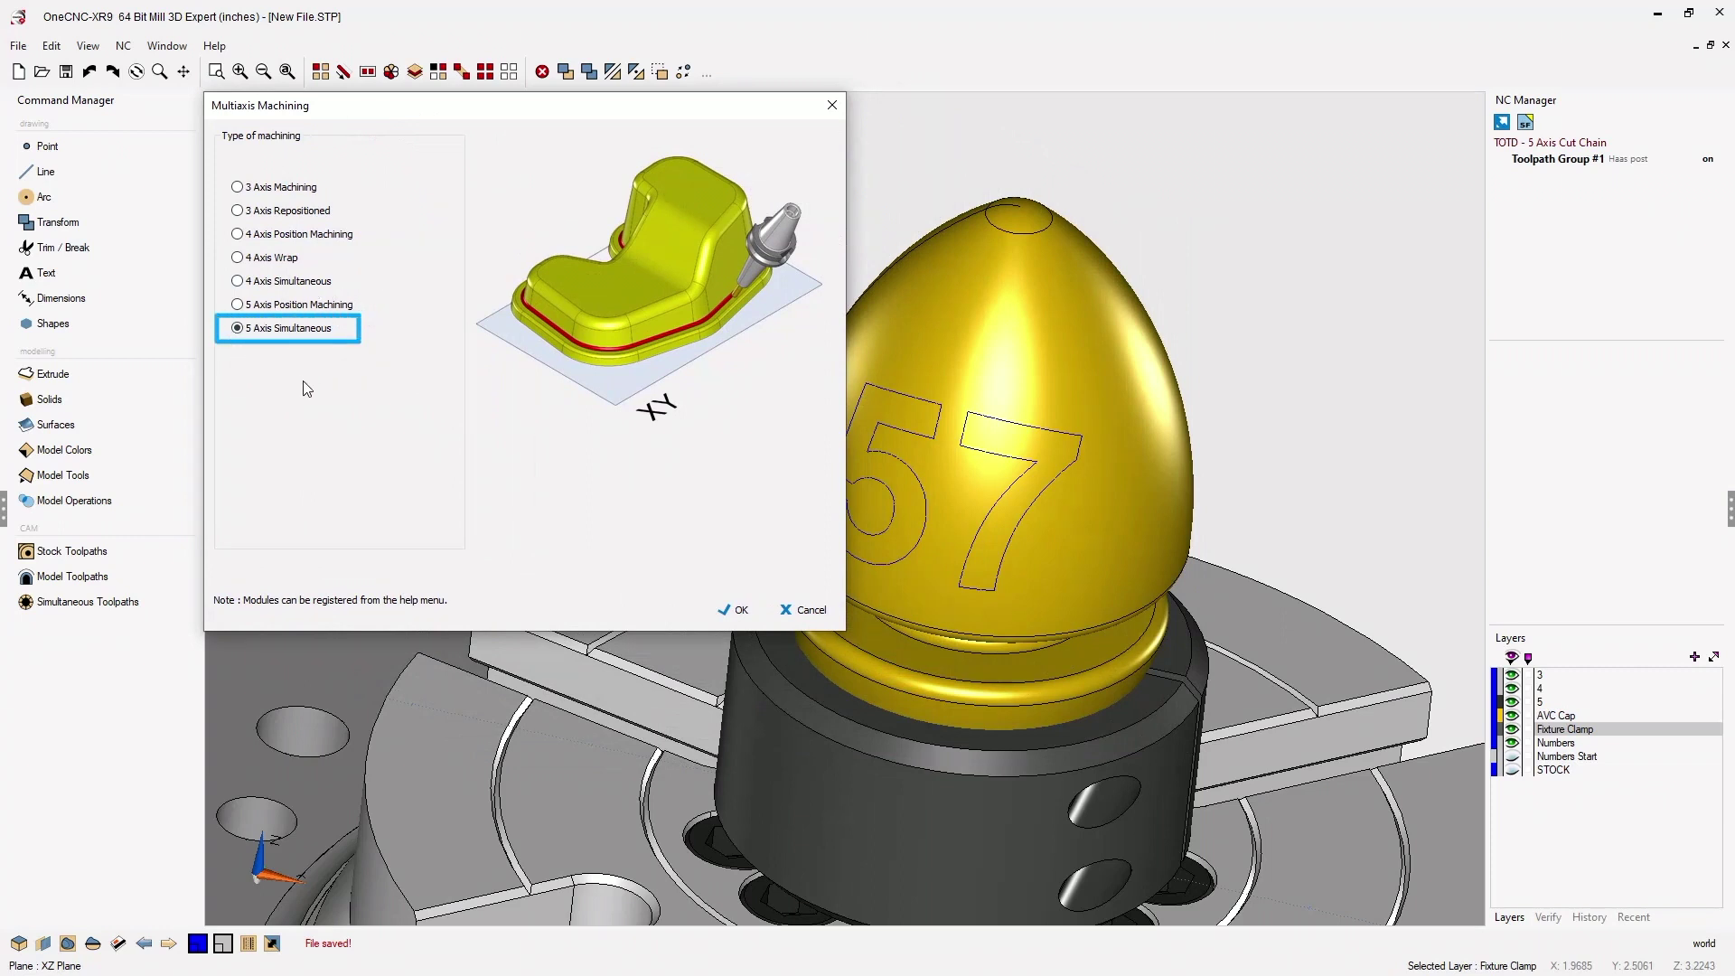
{"action": "left_click", "coordinate": [739, 612]}
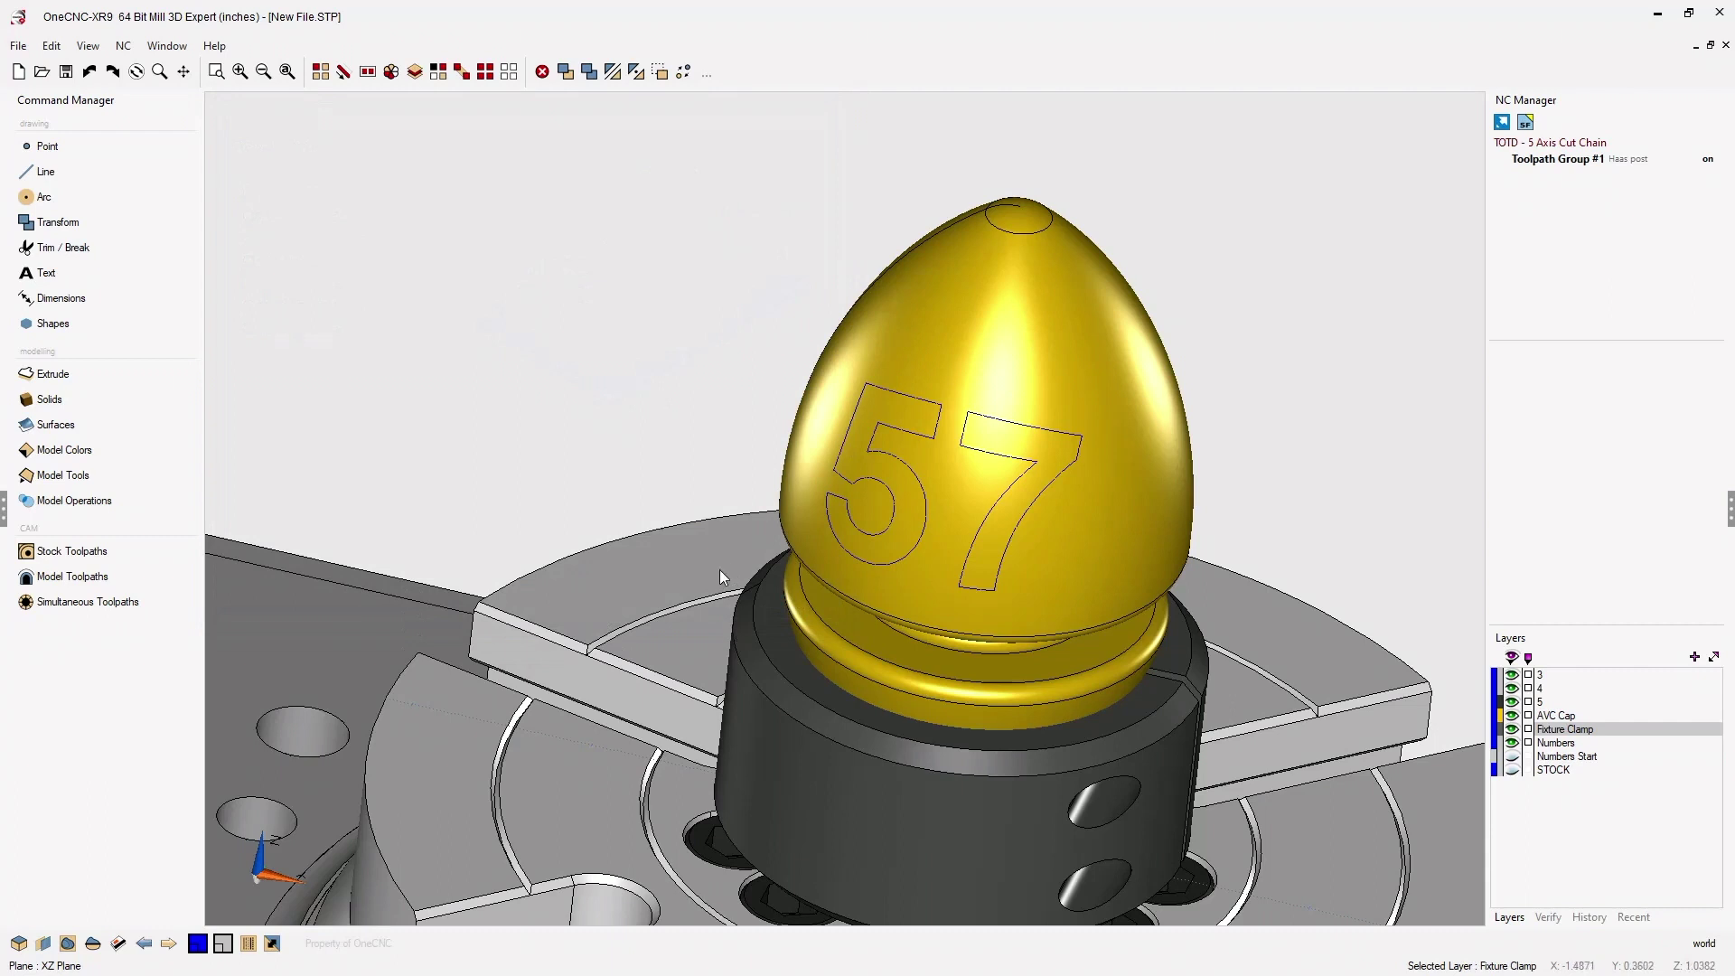
Start a 5 Axis Cut Chain on the outline of the 5 and set its cutting direction
{"action": "left_click", "coordinate": [76, 604]}
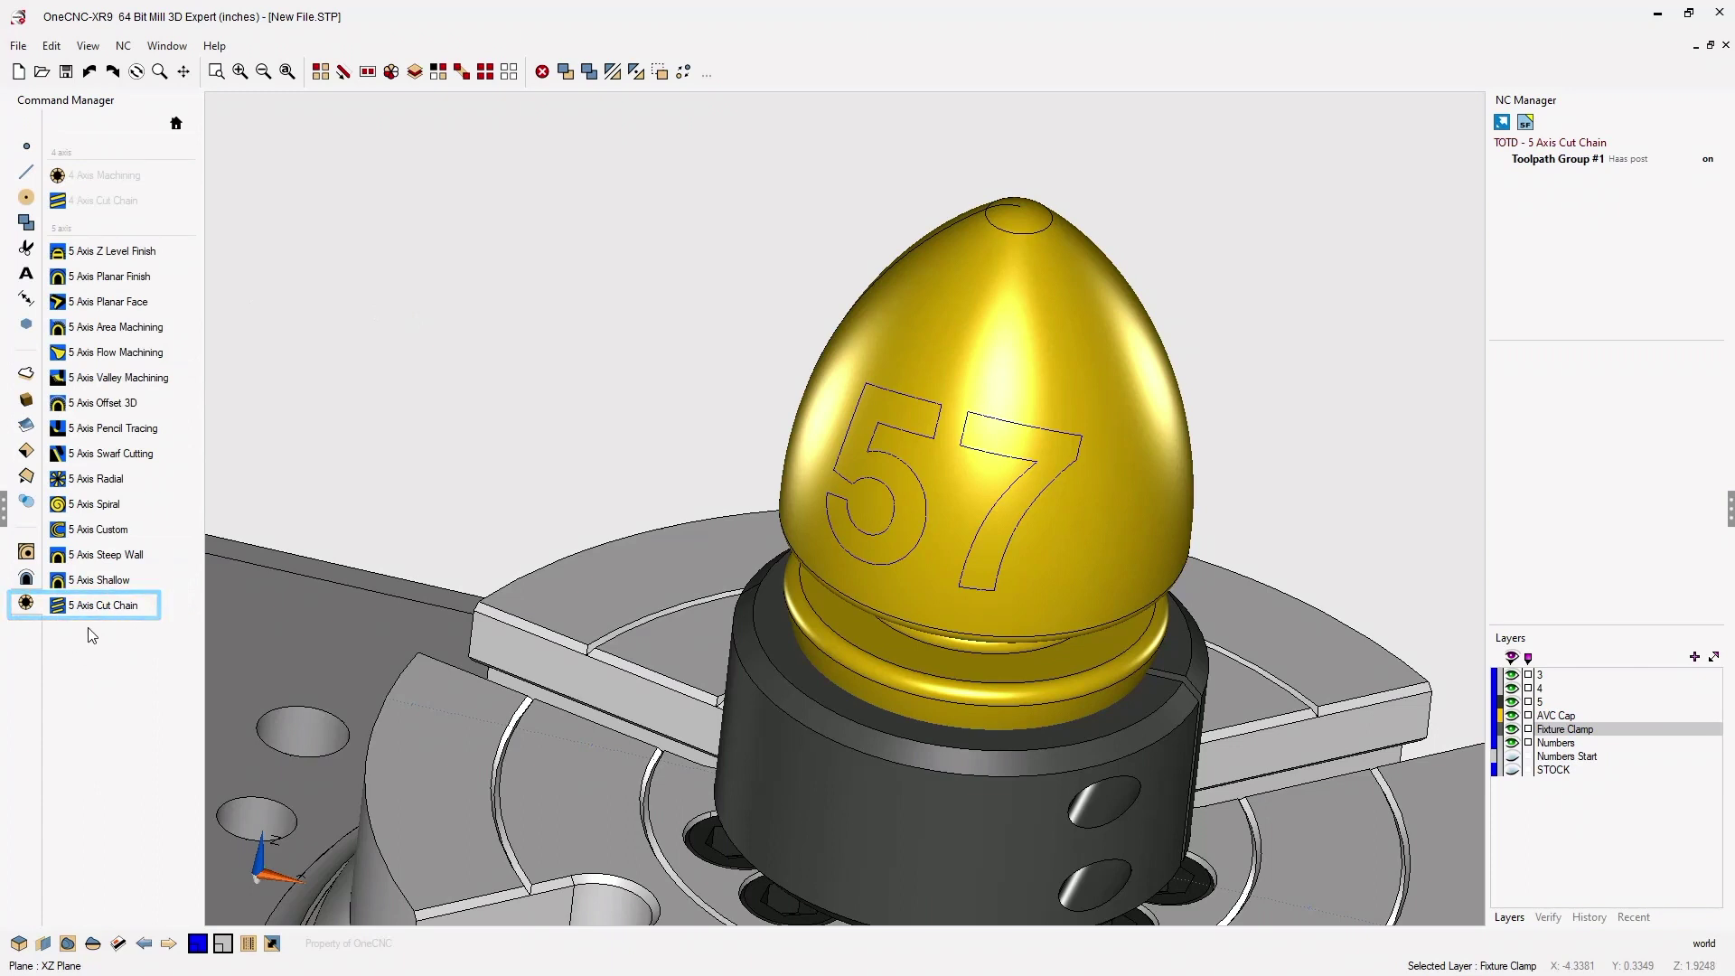
{"action": "left_click", "coordinate": [109, 606]}
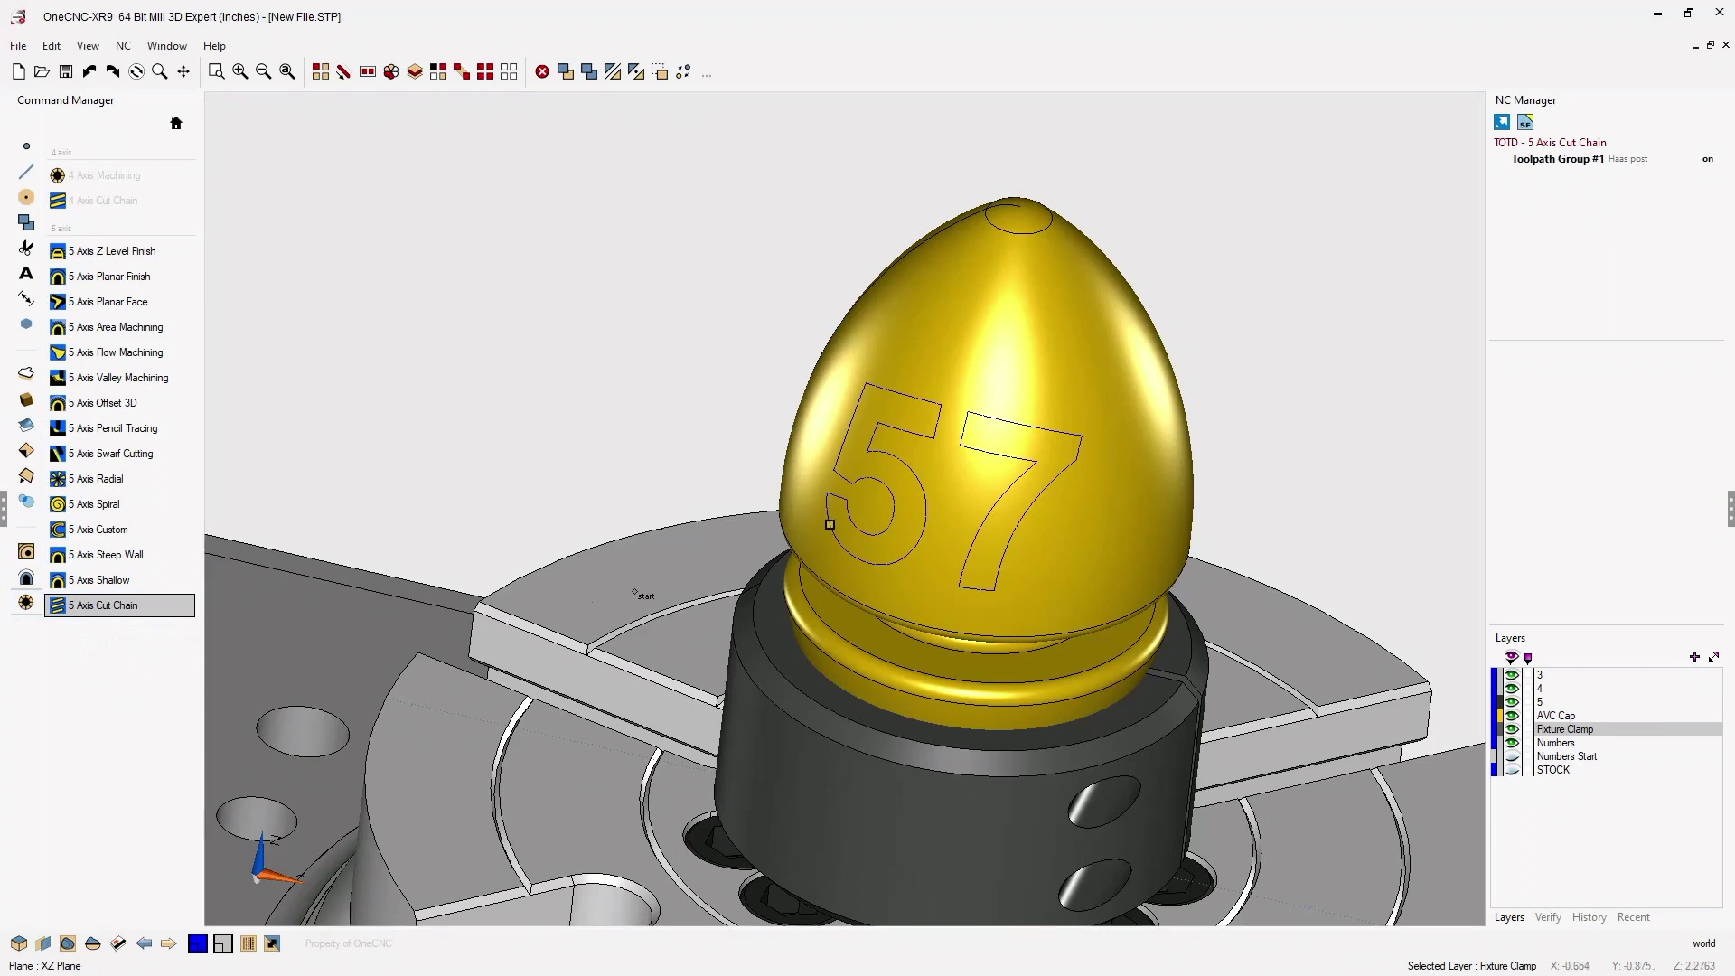
{"action": "left_click", "coordinate": [852, 587]}
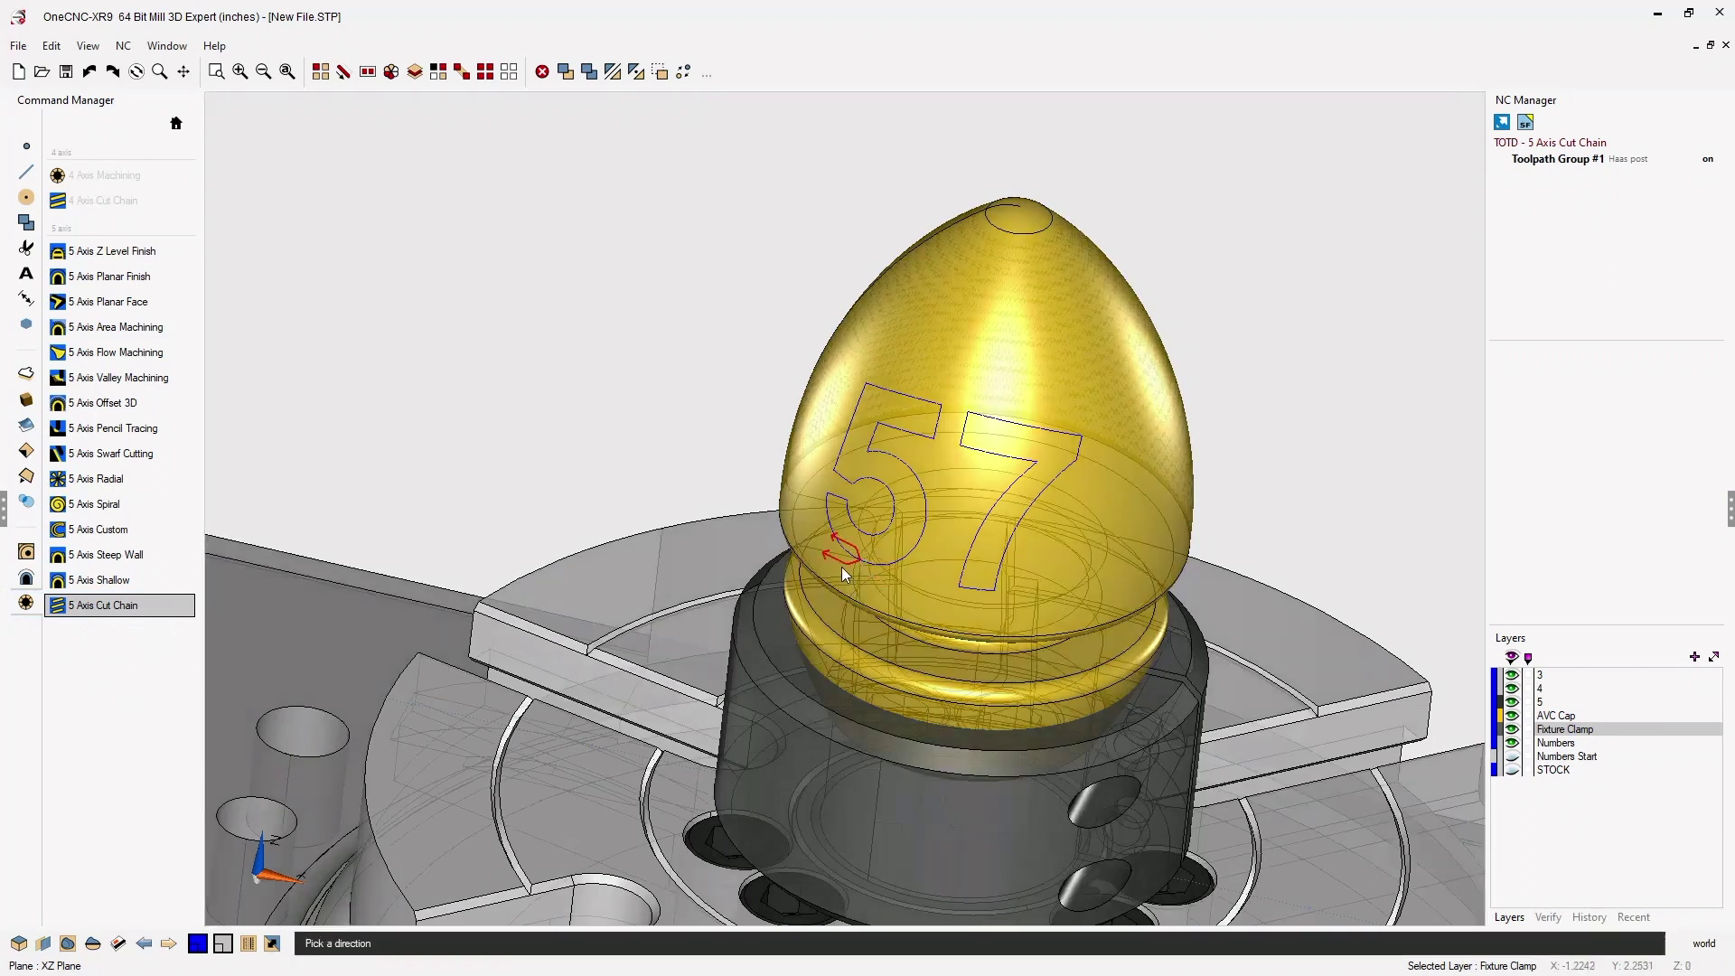
{"action": "left_click", "coordinate": [843, 571]}
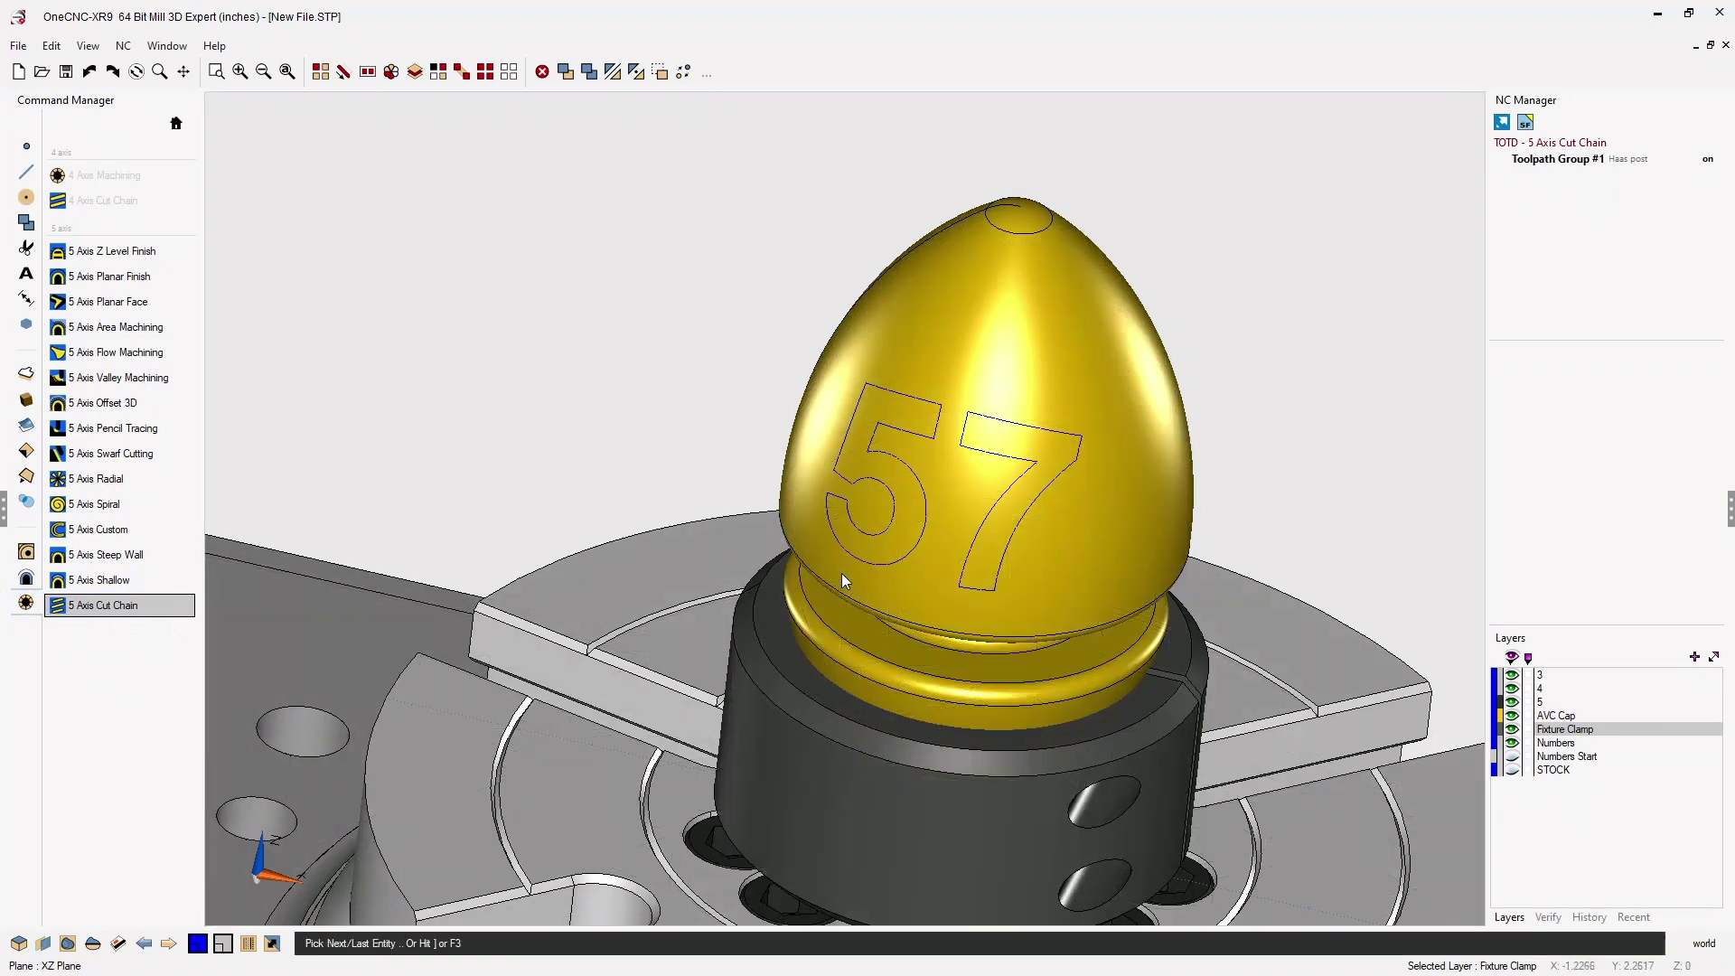
Accept the 0.0625 inch ball mill and clearance settings to generate the 5's cut chain
{"action": "key", "text": "F3"}
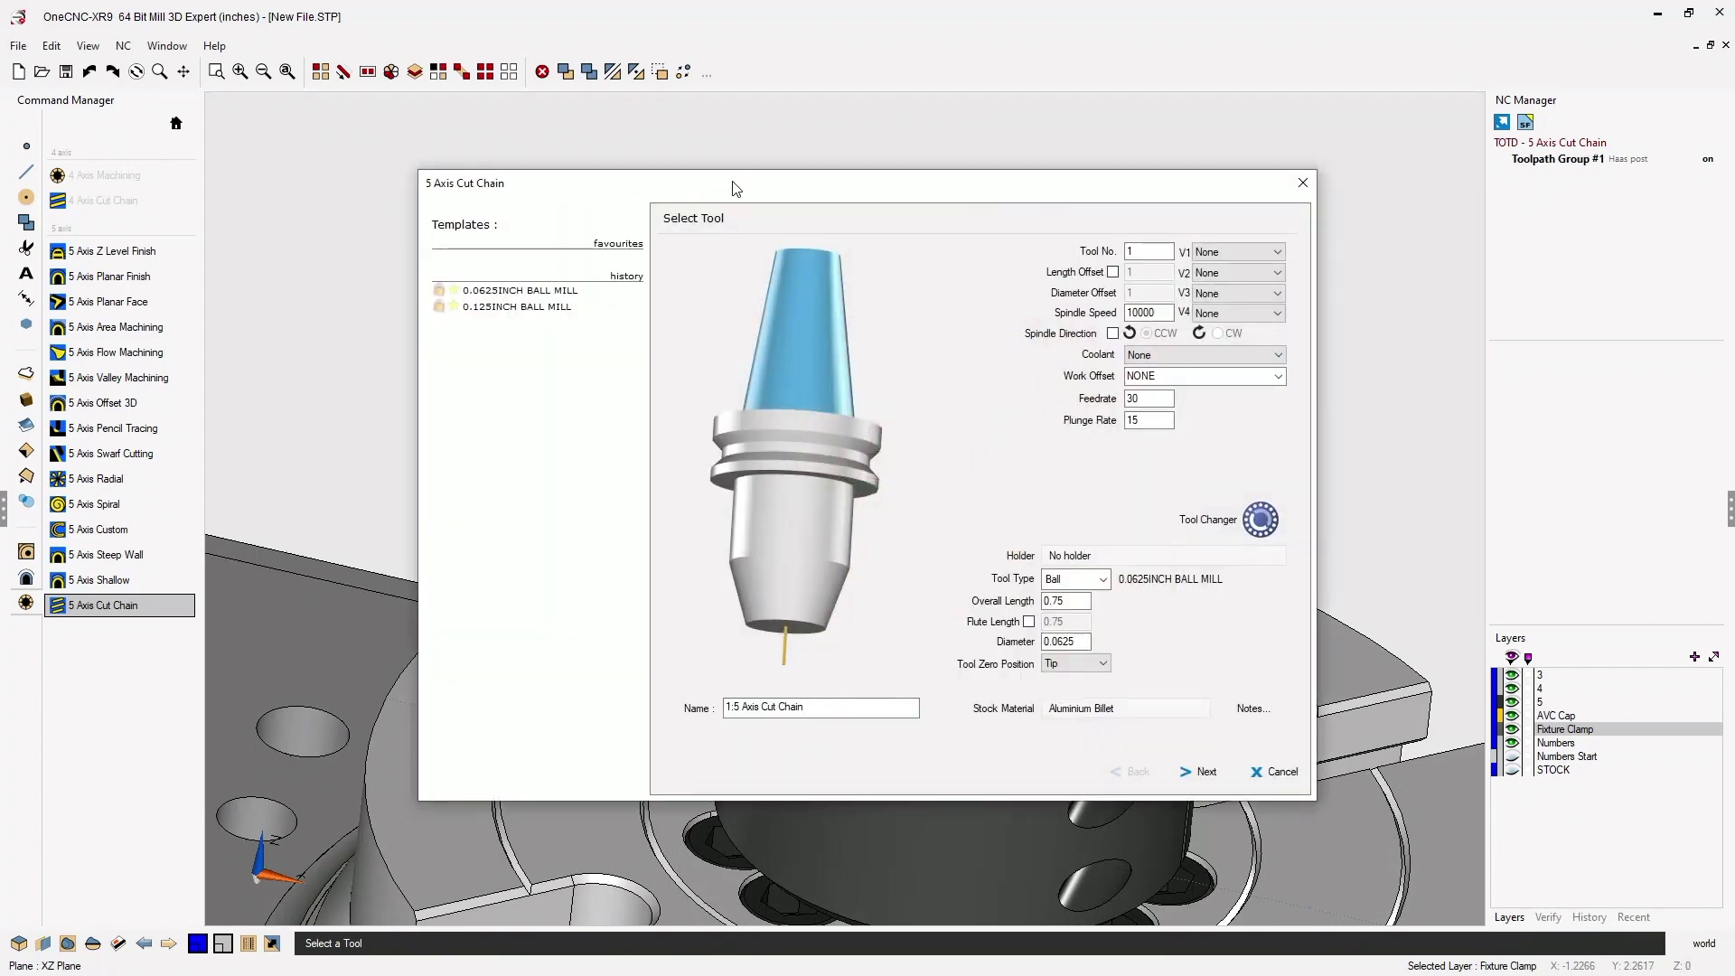
{"action": "left_click_drag", "start_coordinate": [730, 188], "coordinate": [518, 111]}
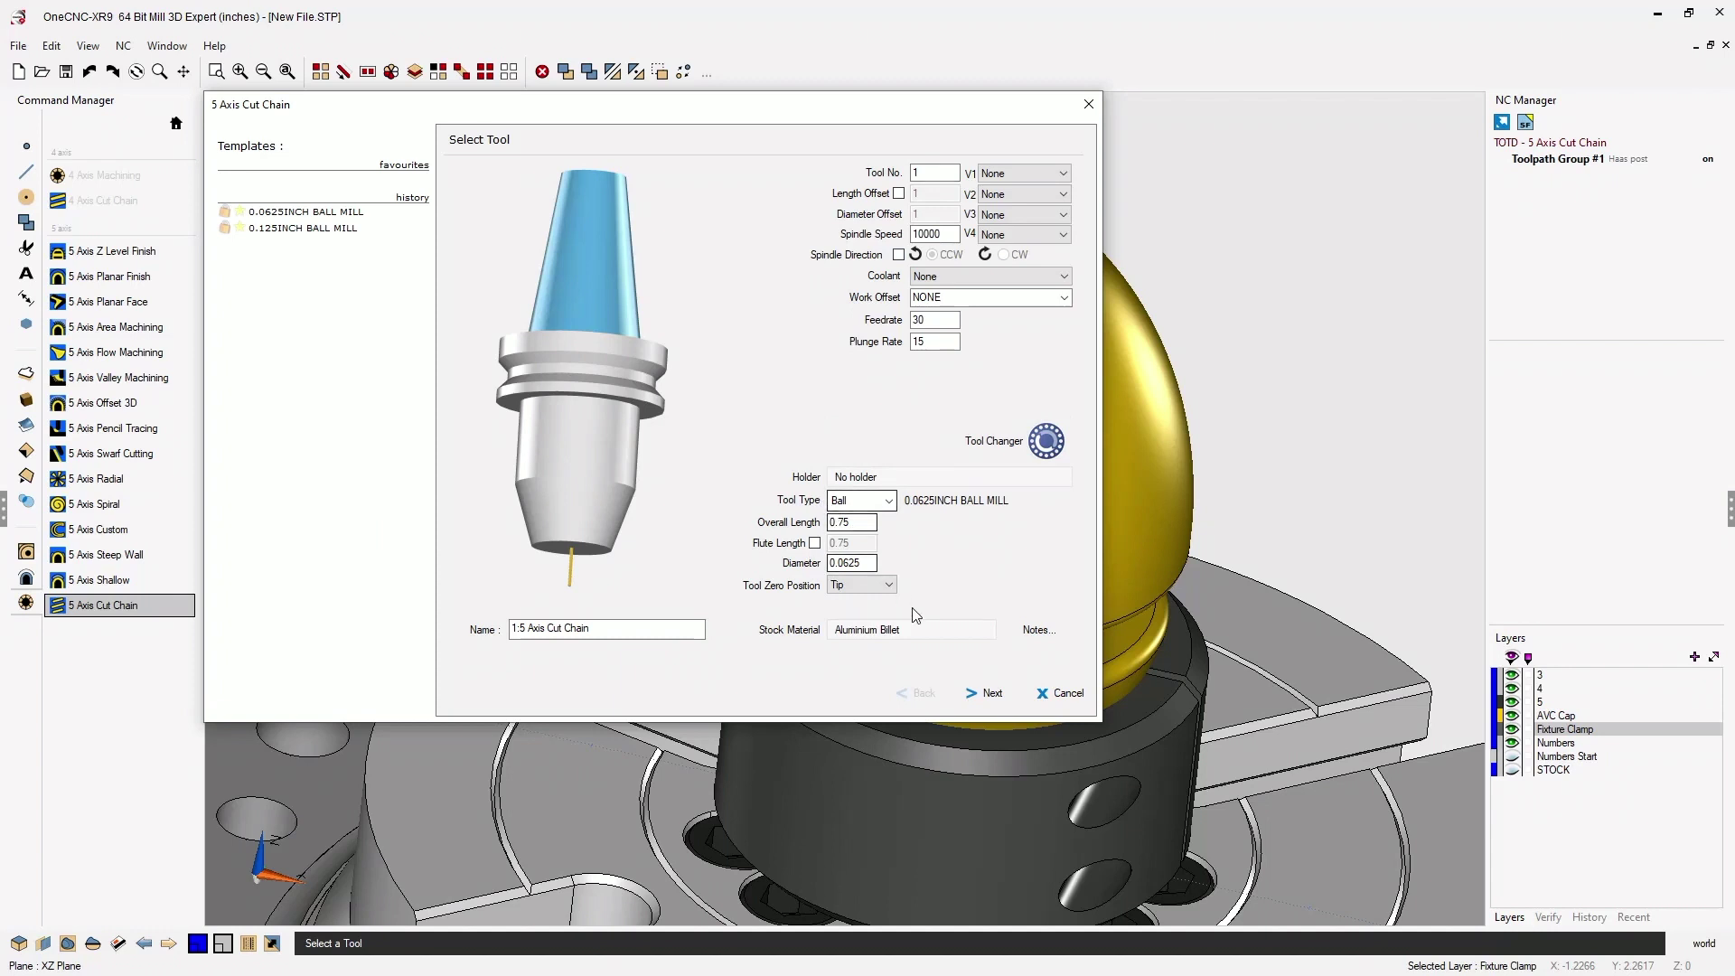
{"action": "left_click", "coordinate": [994, 695]}
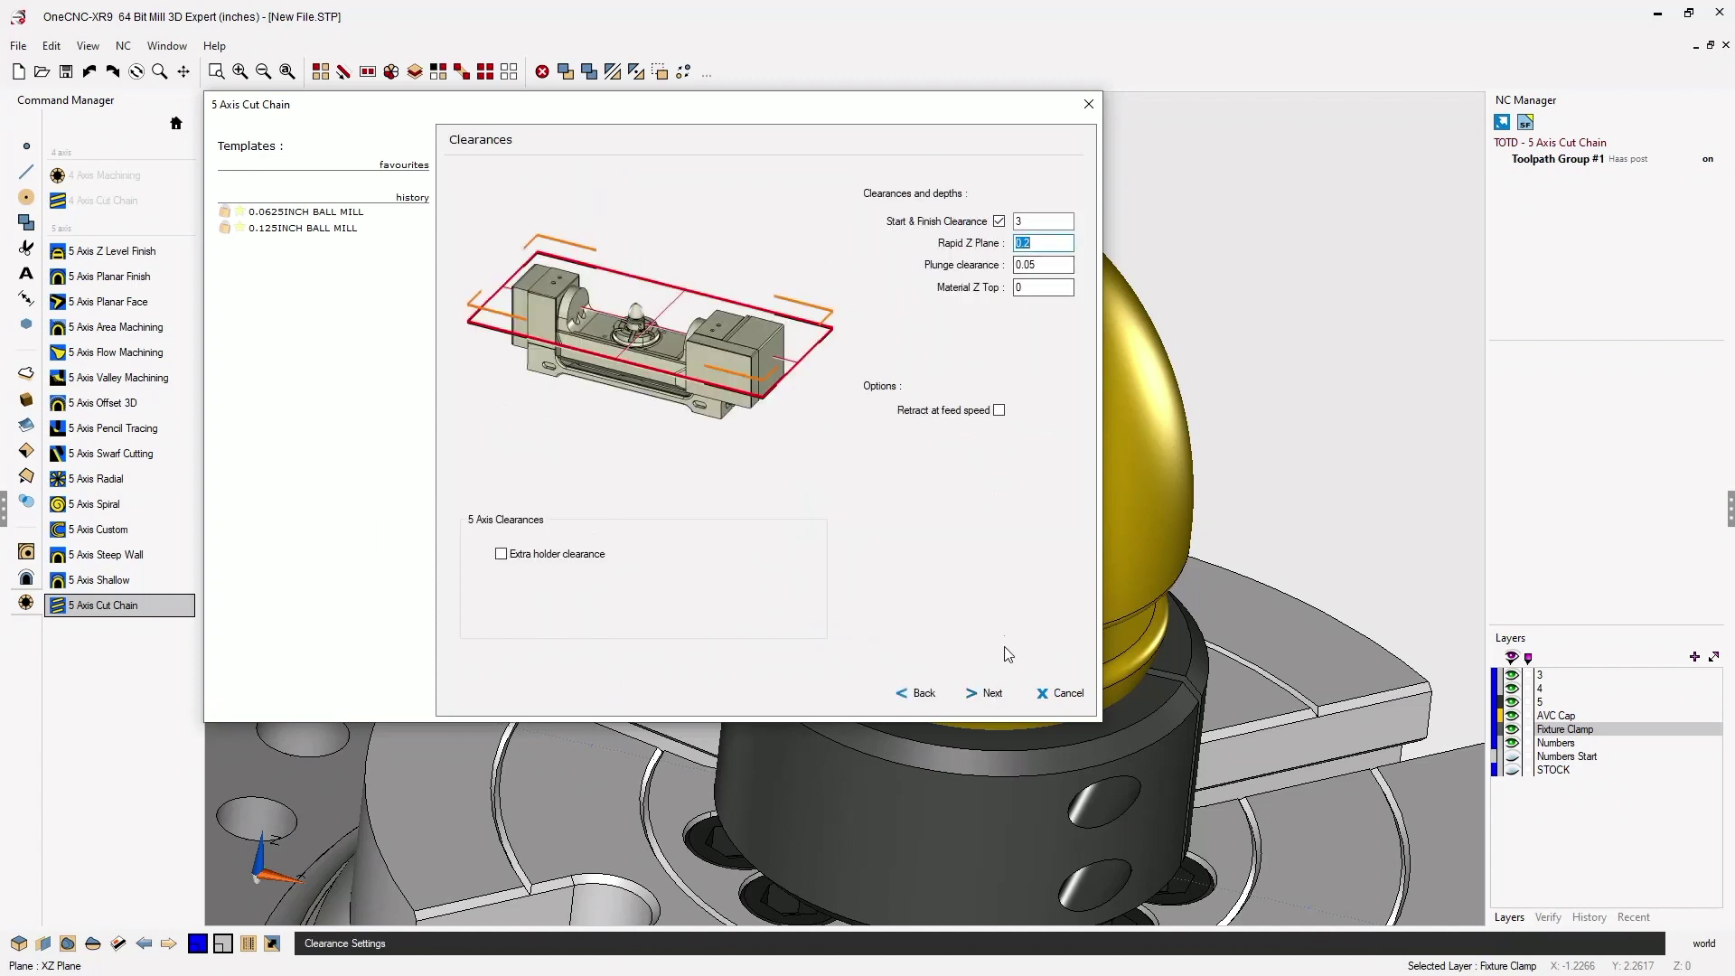
{"action": "left_click", "coordinate": [988, 695]}
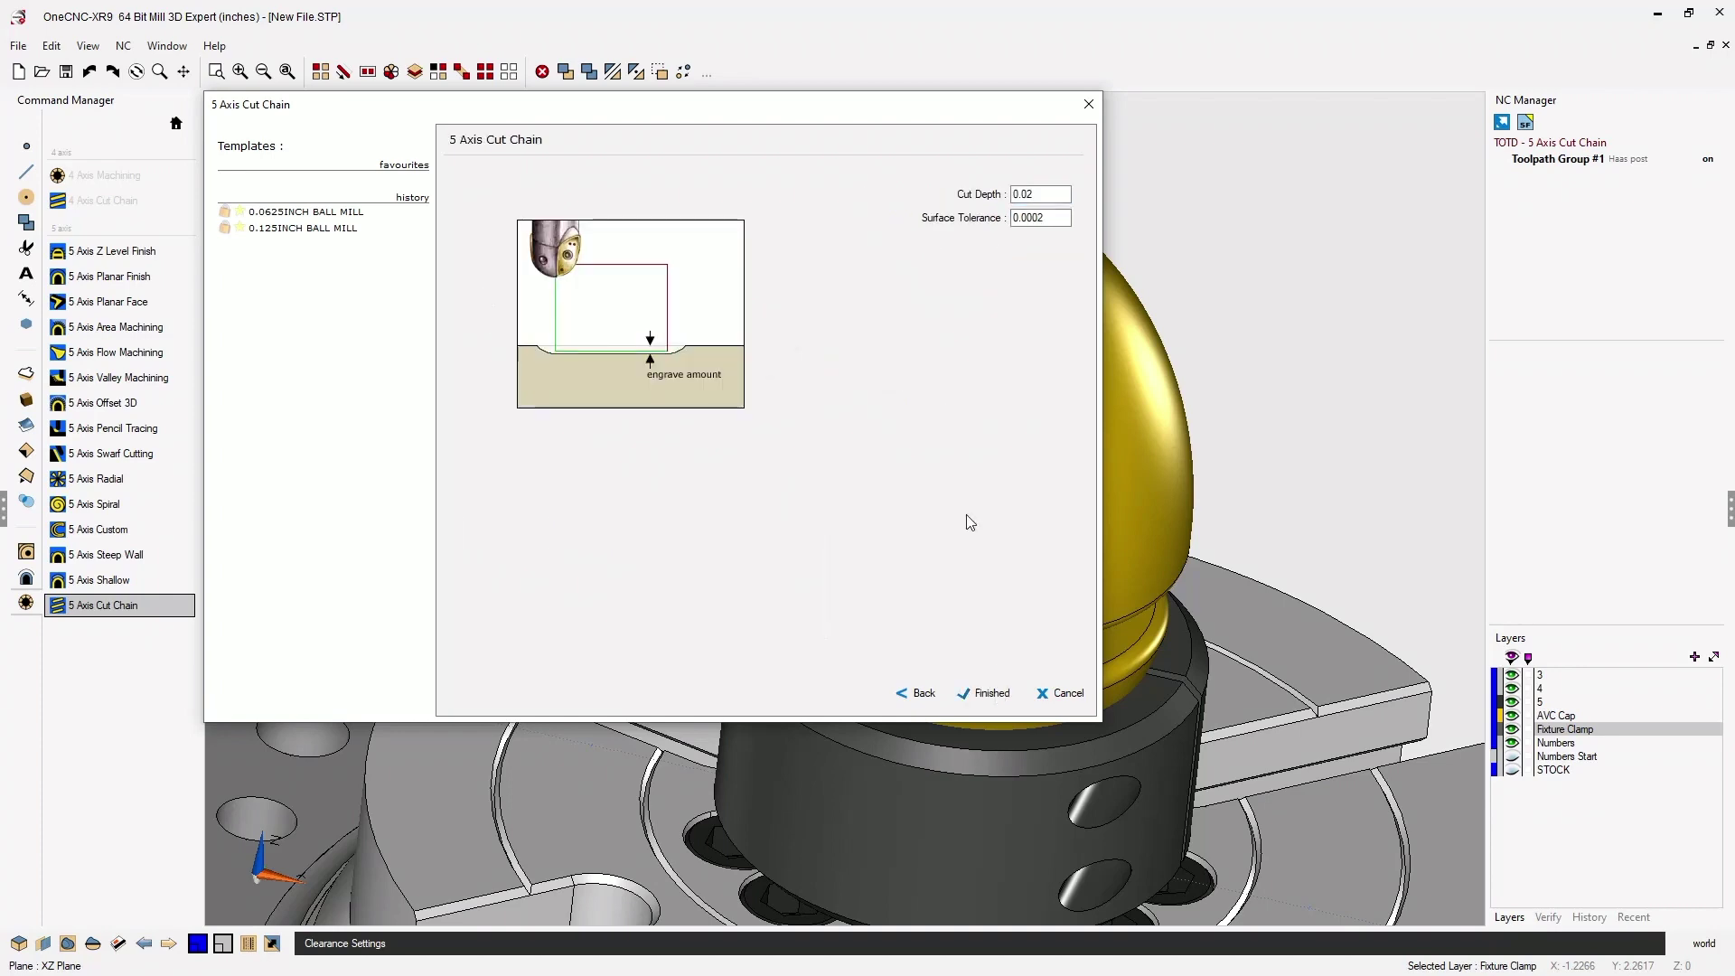
{"action": "left_click", "coordinate": [988, 694]}
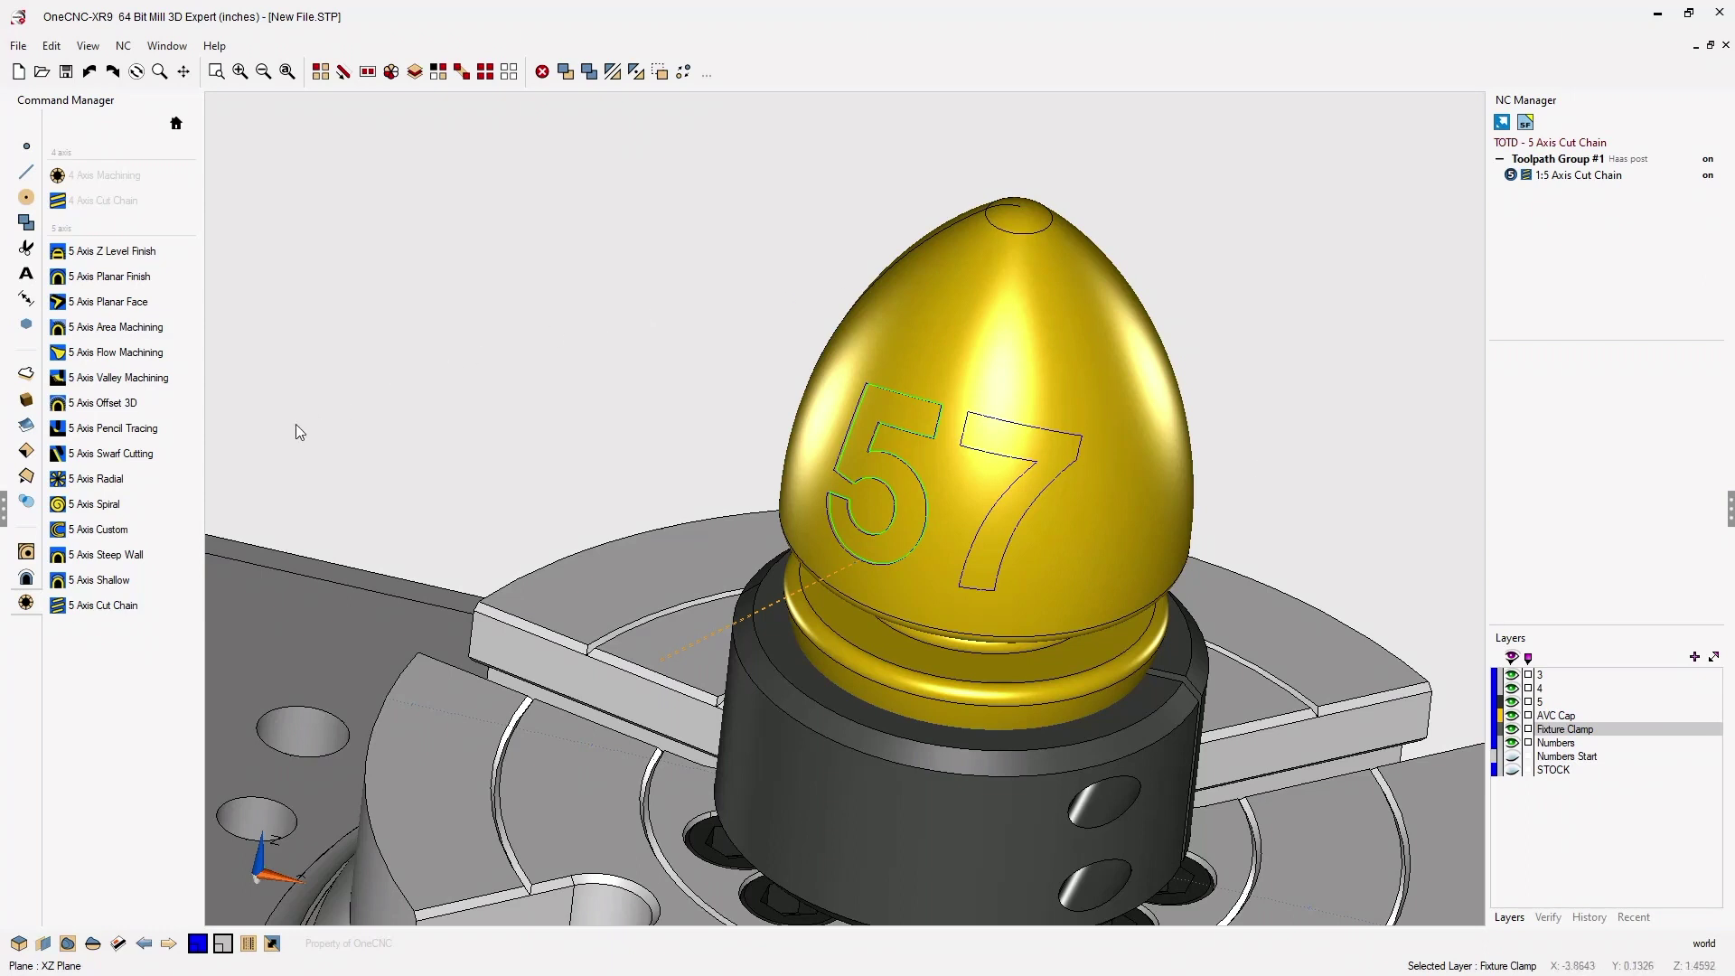
Start another 5 Axis Cut Chain and pick the outline of the 7
{"action": "left_click", "coordinate": [100, 608]}
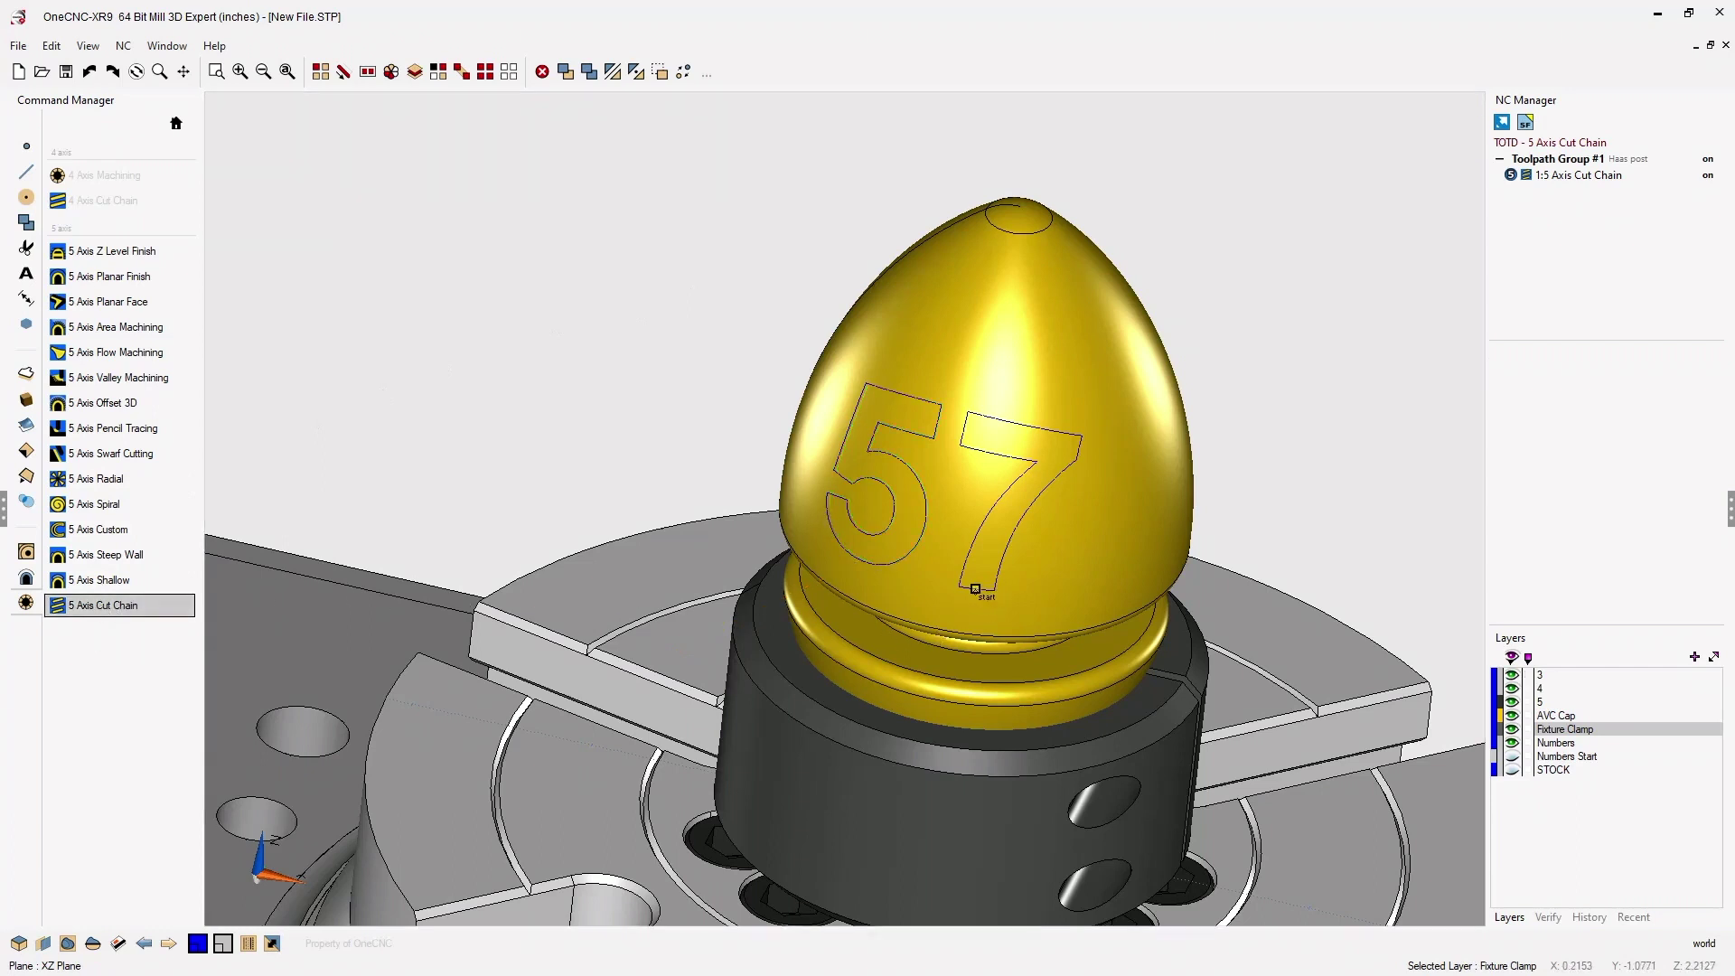
{"action": "left_click", "coordinate": [976, 593]}
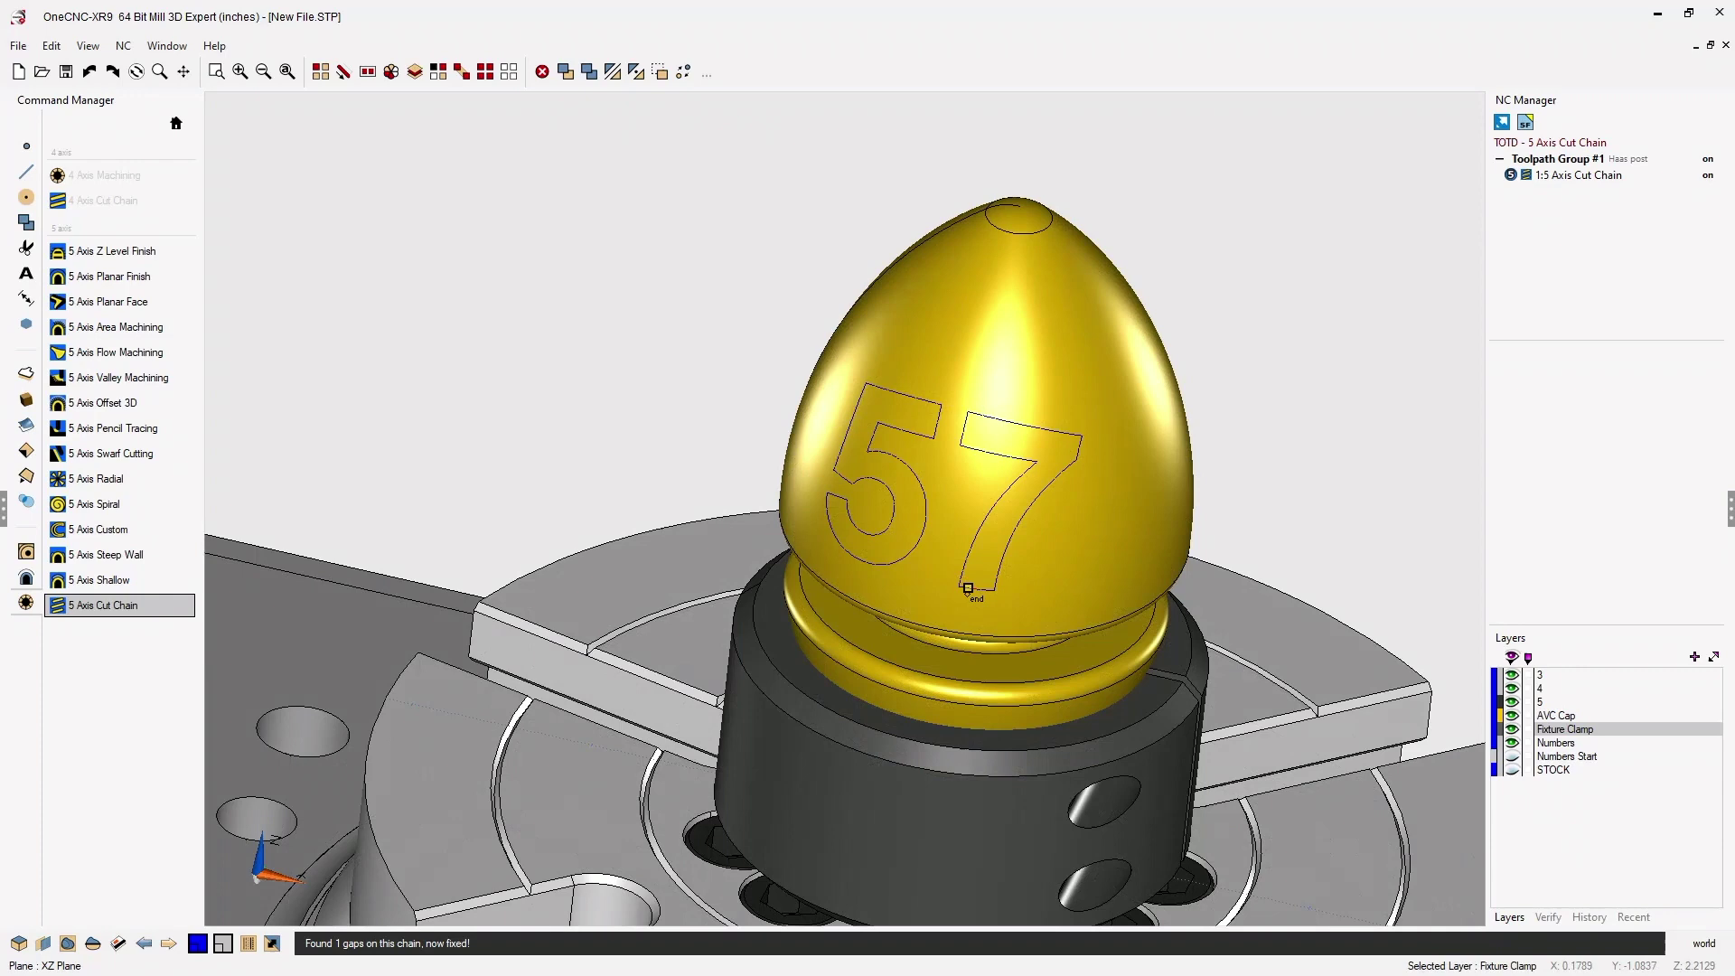
End chain selection, then accept tool and clearance settings to generate 2:5 Axis Cut Chain
{"action": "right_click", "coordinate": [967, 588]}
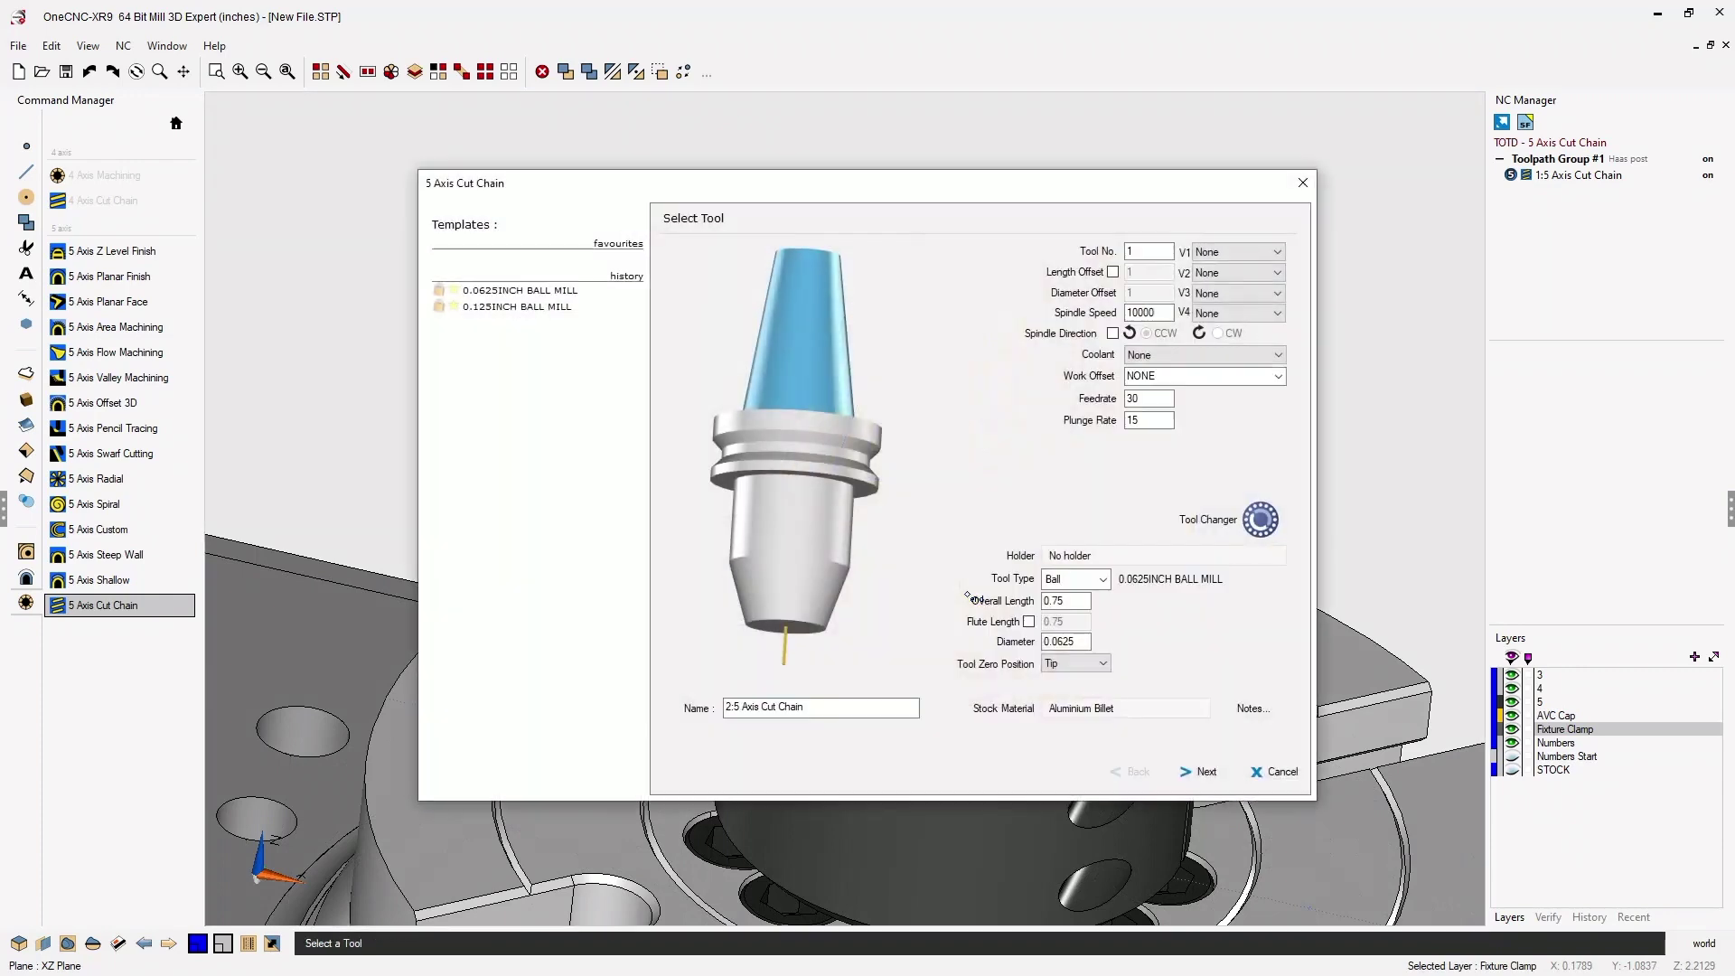
{"action": "left_click_drag", "start_coordinate": [718, 201], "coordinate": [505, 123]}
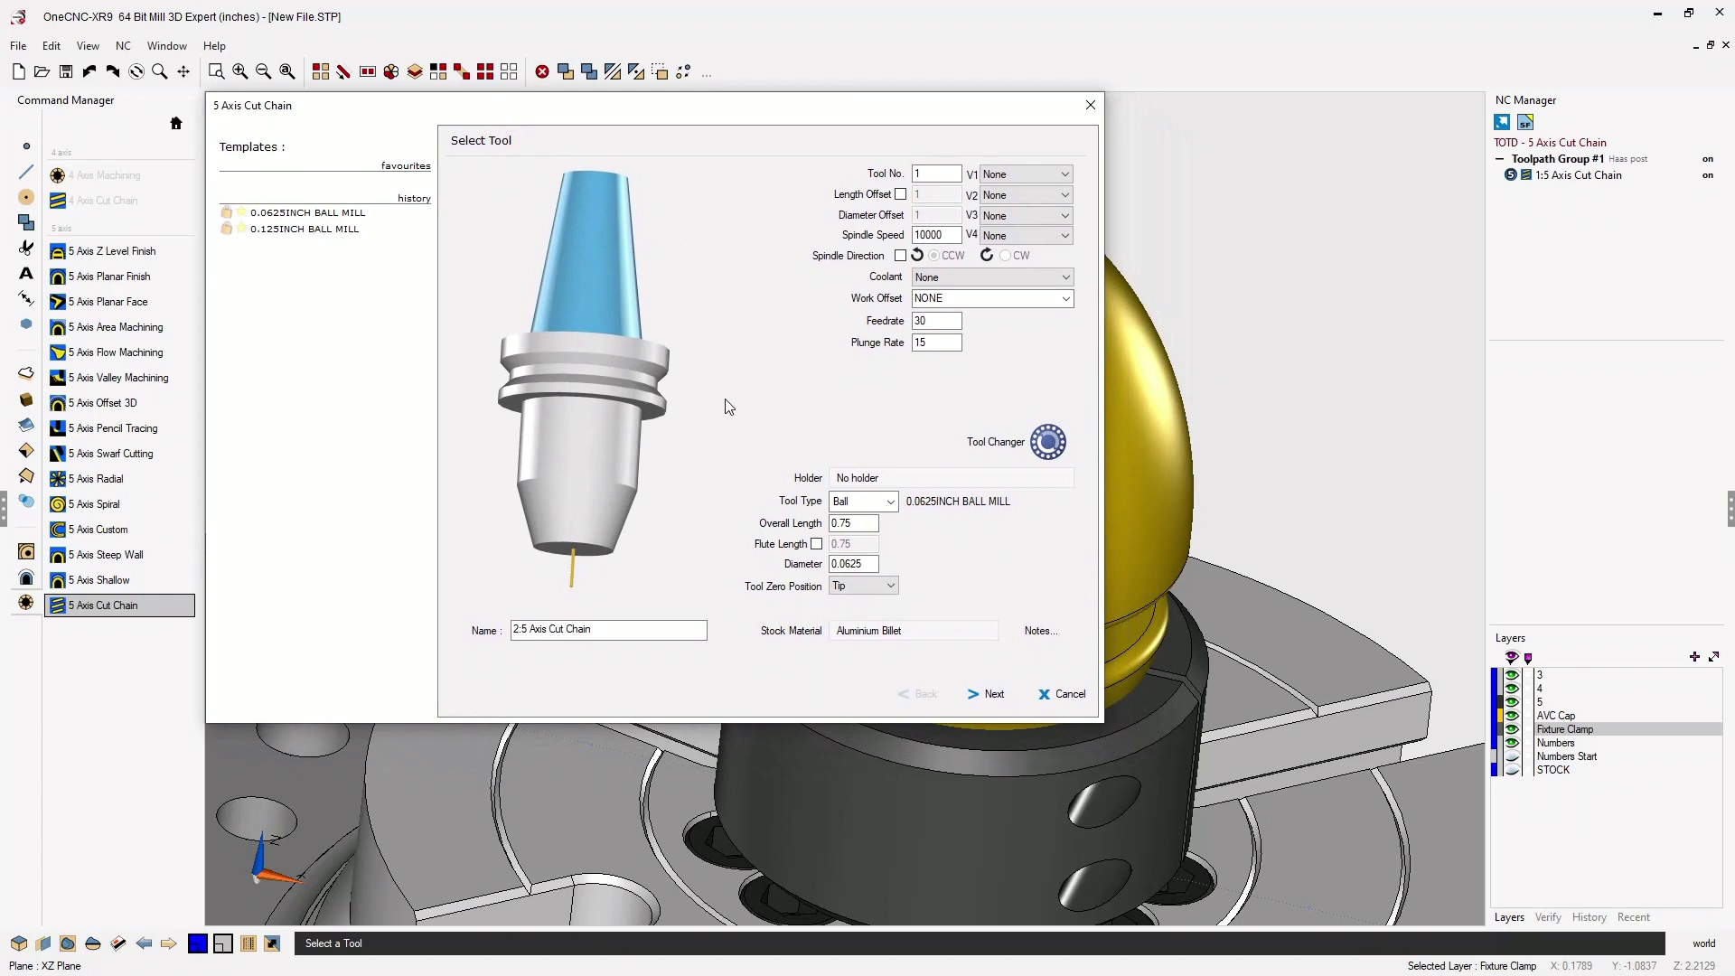
{"action": "left_click", "coordinate": [999, 700]}
{"action": "left_click", "coordinate": [1000, 699]}
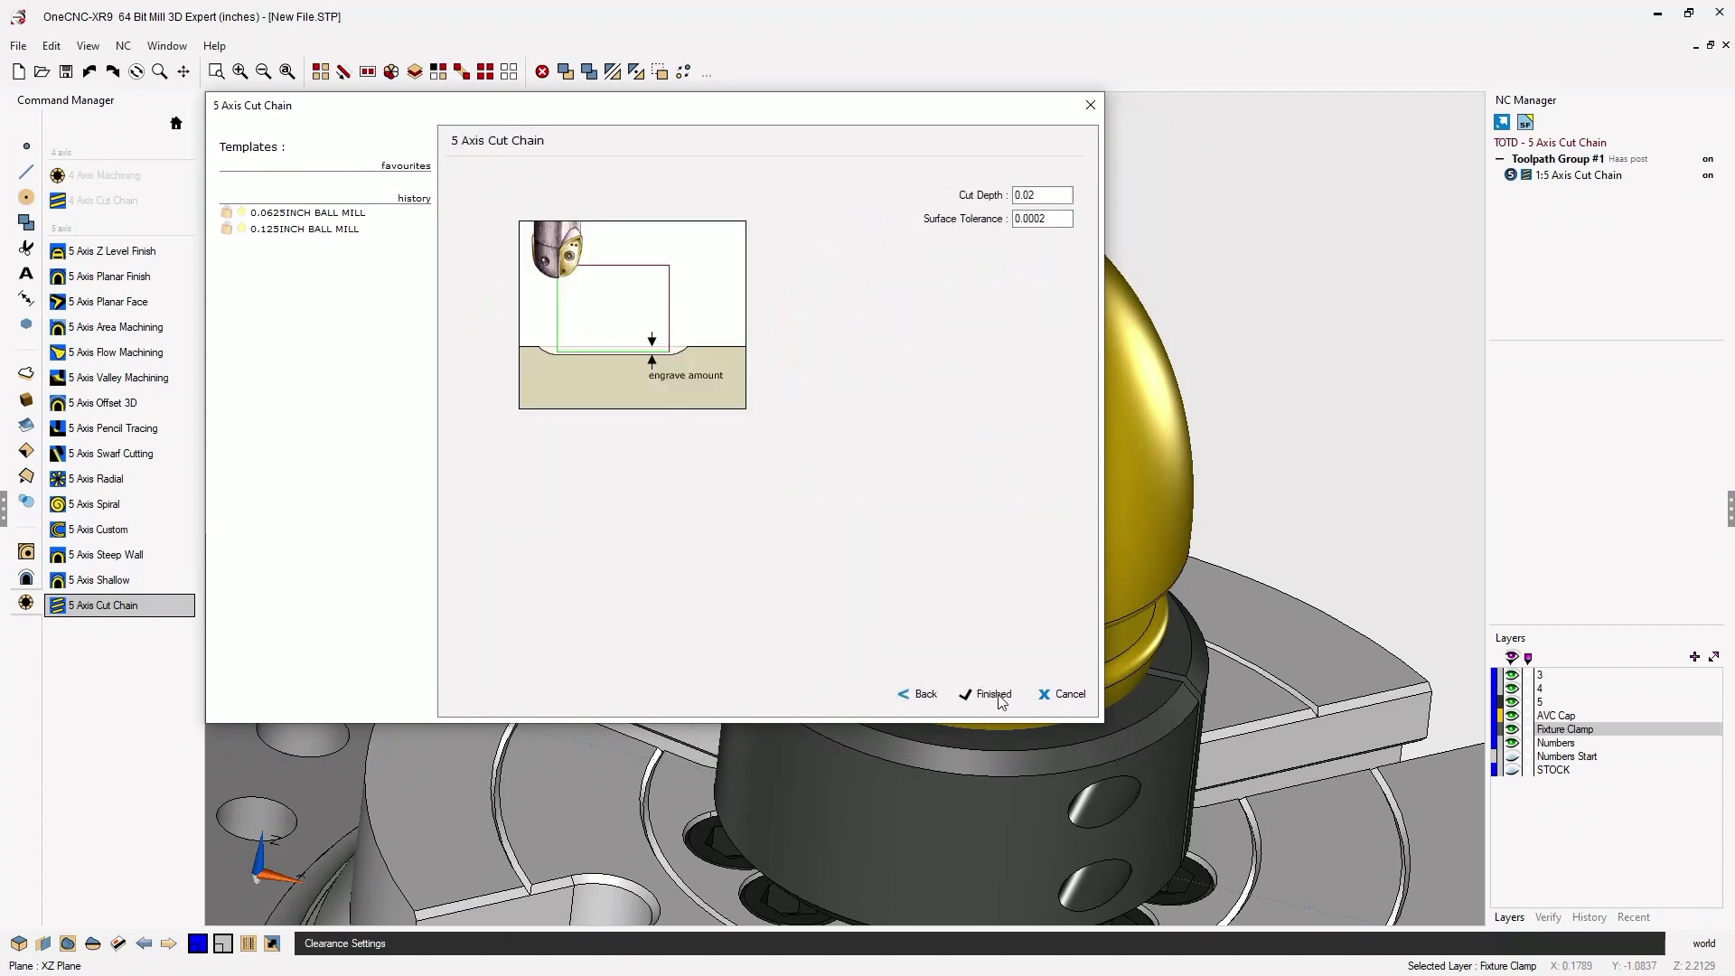
{"action": "left_click", "coordinate": [999, 699]}
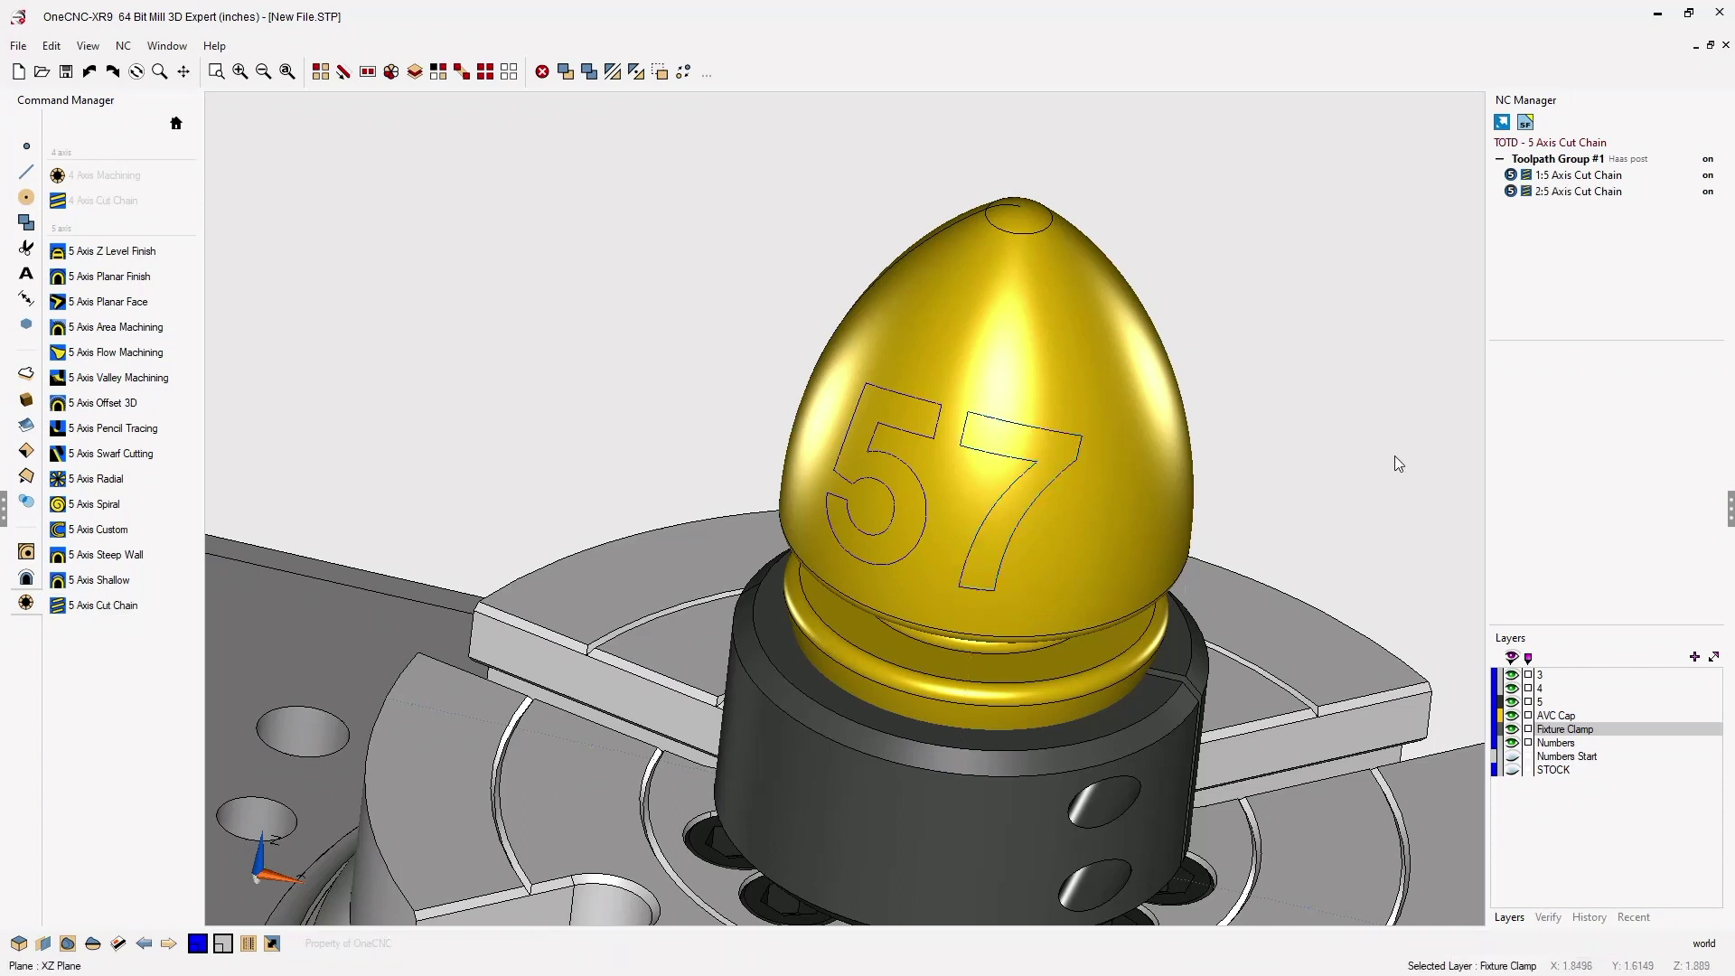
Hide layers 3, 4, 5 and Fixture Clamp, leaving only the yellow cap
{"action": "left_click", "coordinate": [1513, 688]}
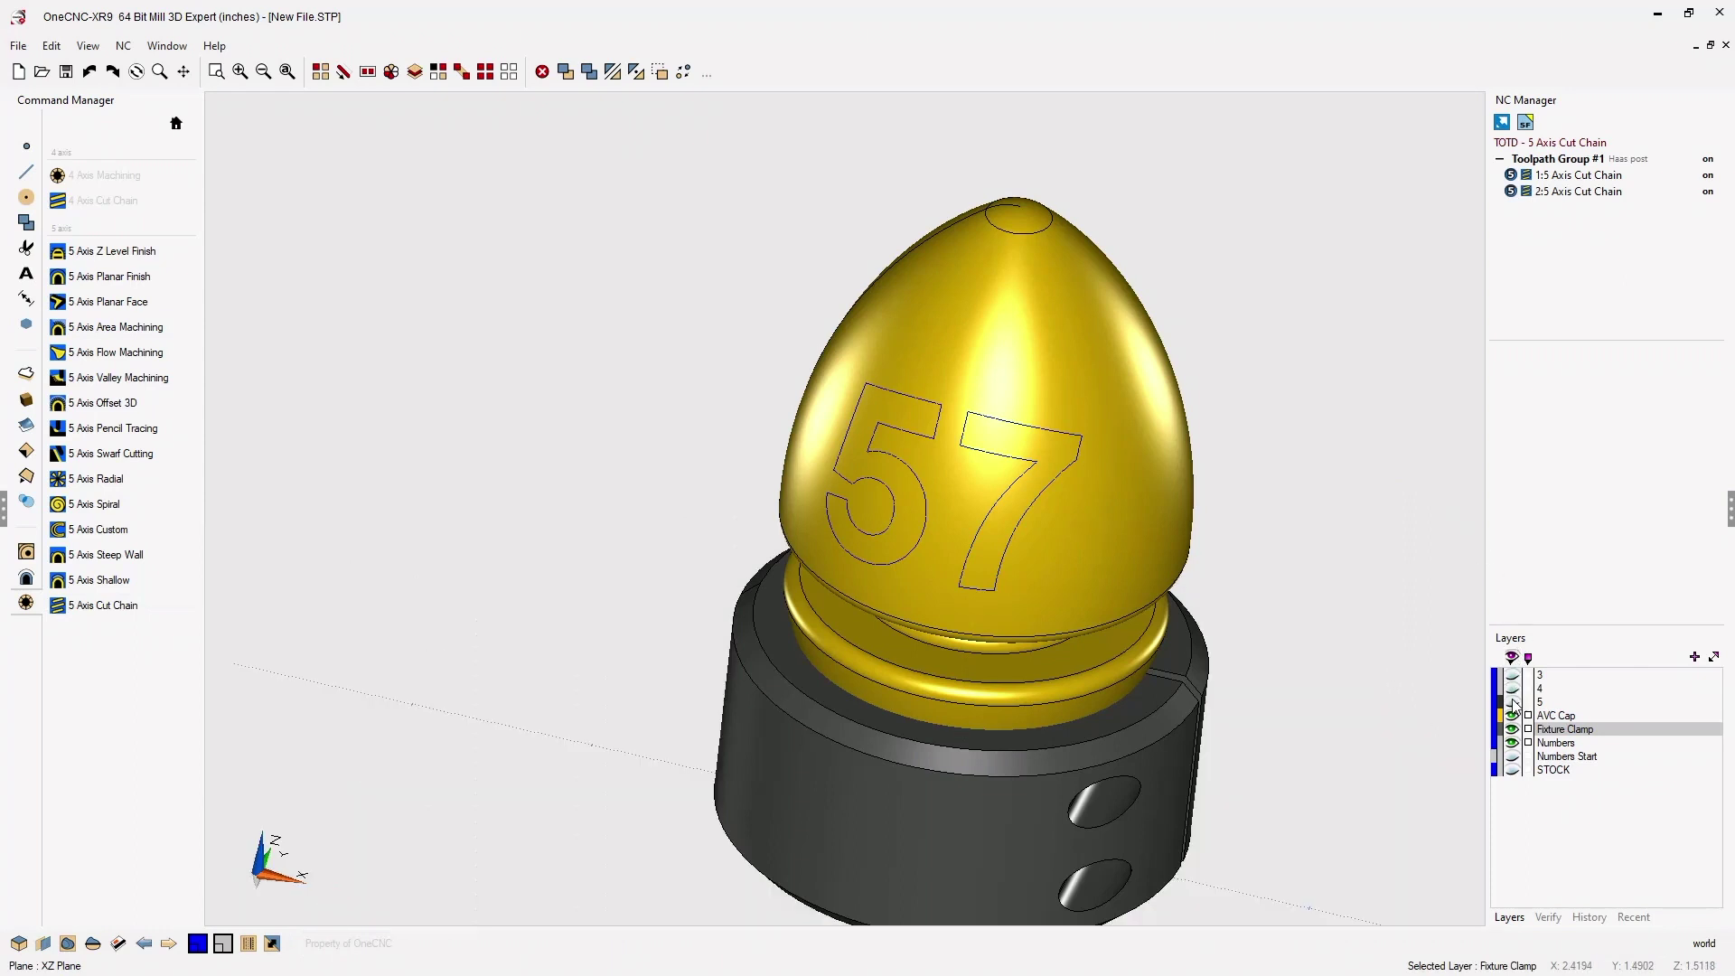
{"action": "left_click", "coordinate": [1514, 728]}
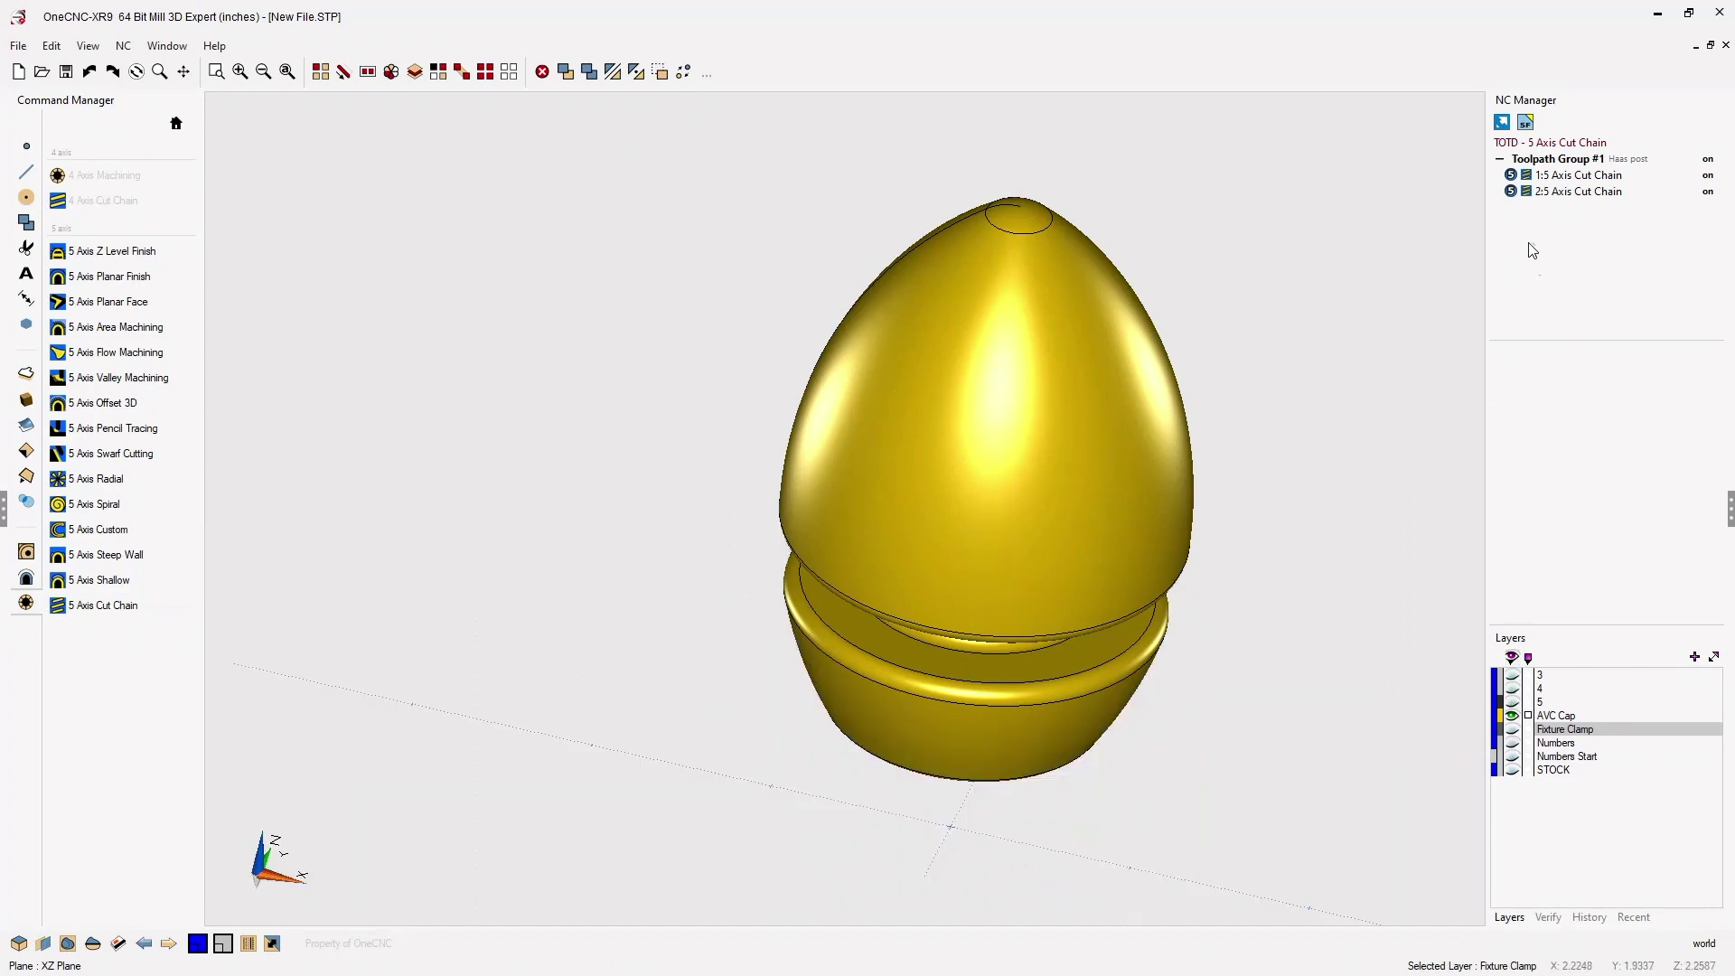
Run Simulate / Rest on Toolpath Group #1 against the Stock Model
{"action": "right_click", "coordinate": [1547, 167]}
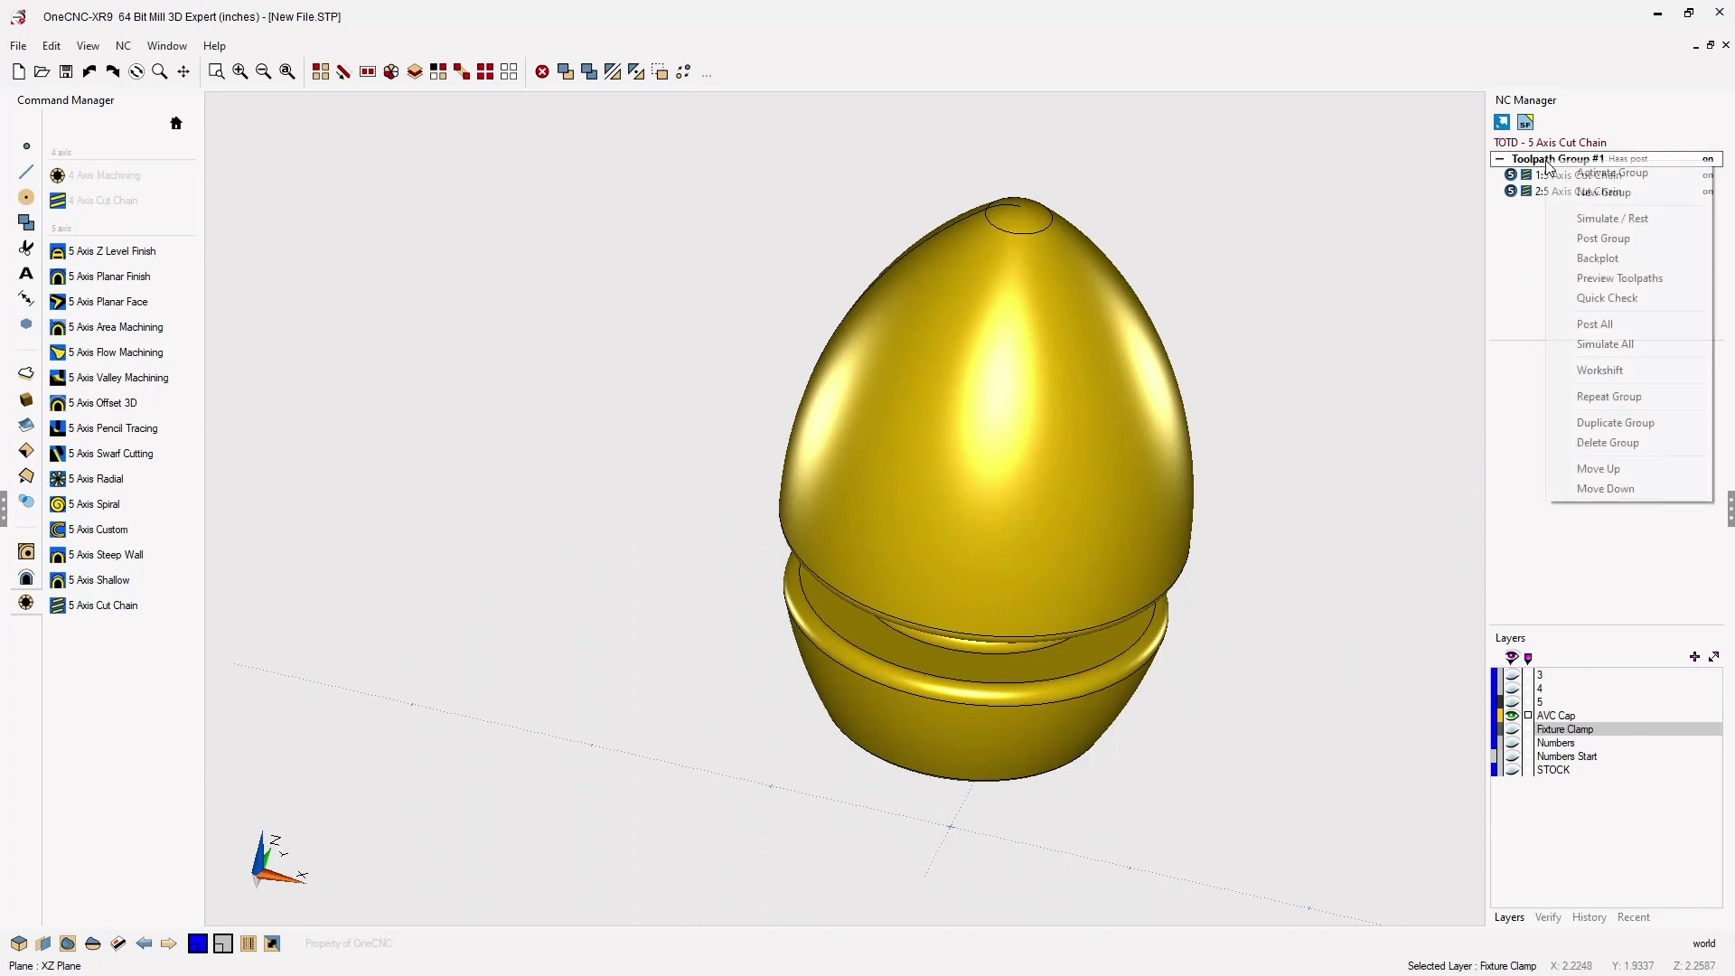
{"action": "left_click", "coordinate": [1592, 217]}
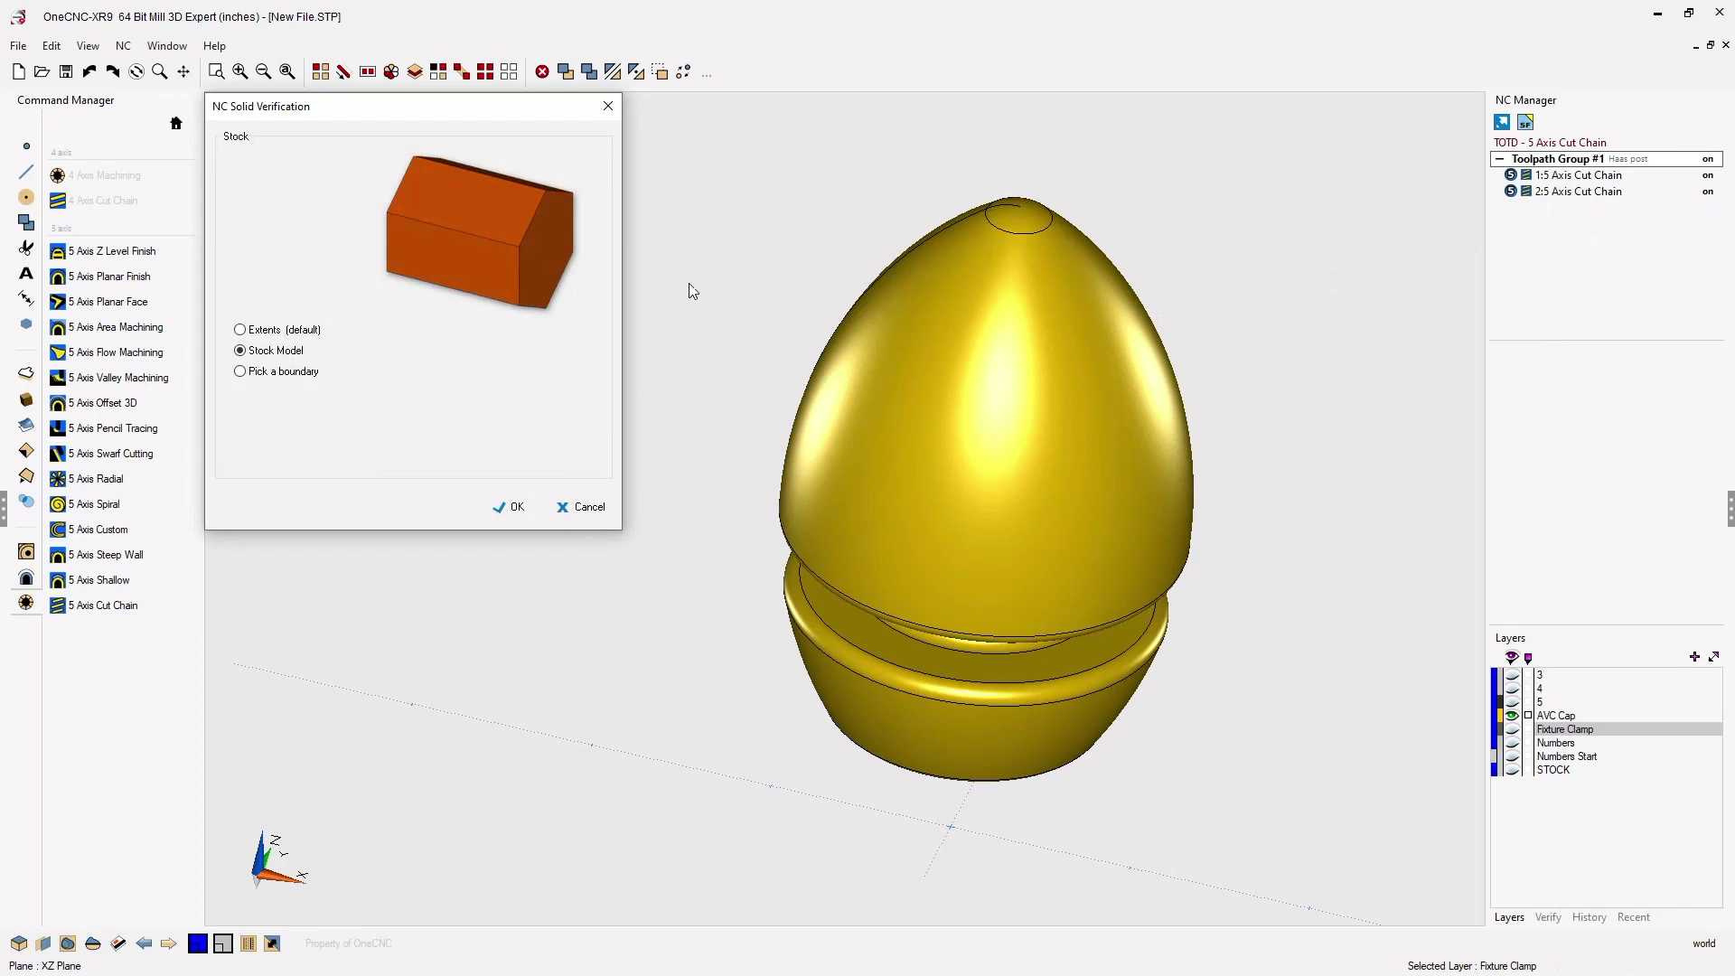
{"action": "left_click", "coordinate": [513, 507]}
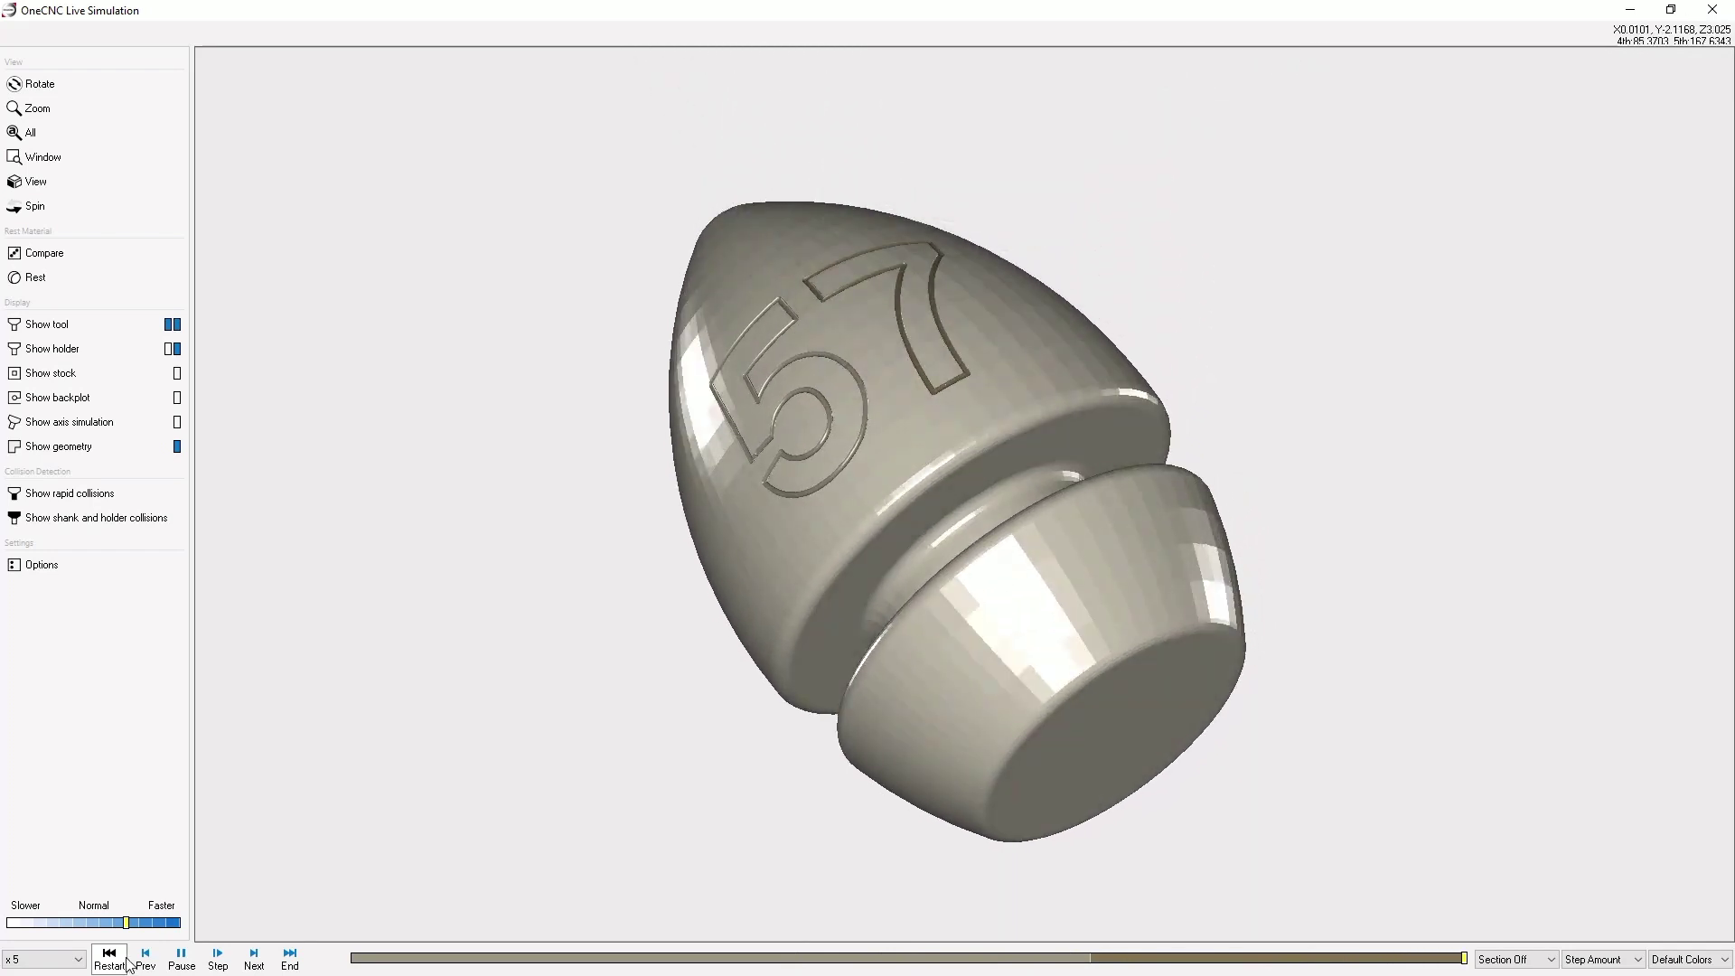
Orbit the finished simulation to inspect the engraved 57 on the cap
{"action": "mouse_move", "coordinate": [657, 674]}
{"action": "middle_mouse_down"}
{"action": "mouse_move", "coordinate": [845, 701]}
{"action": "mouse_move", "coordinate": [1182, 665]}
{"action": "middle_mouse_up"}
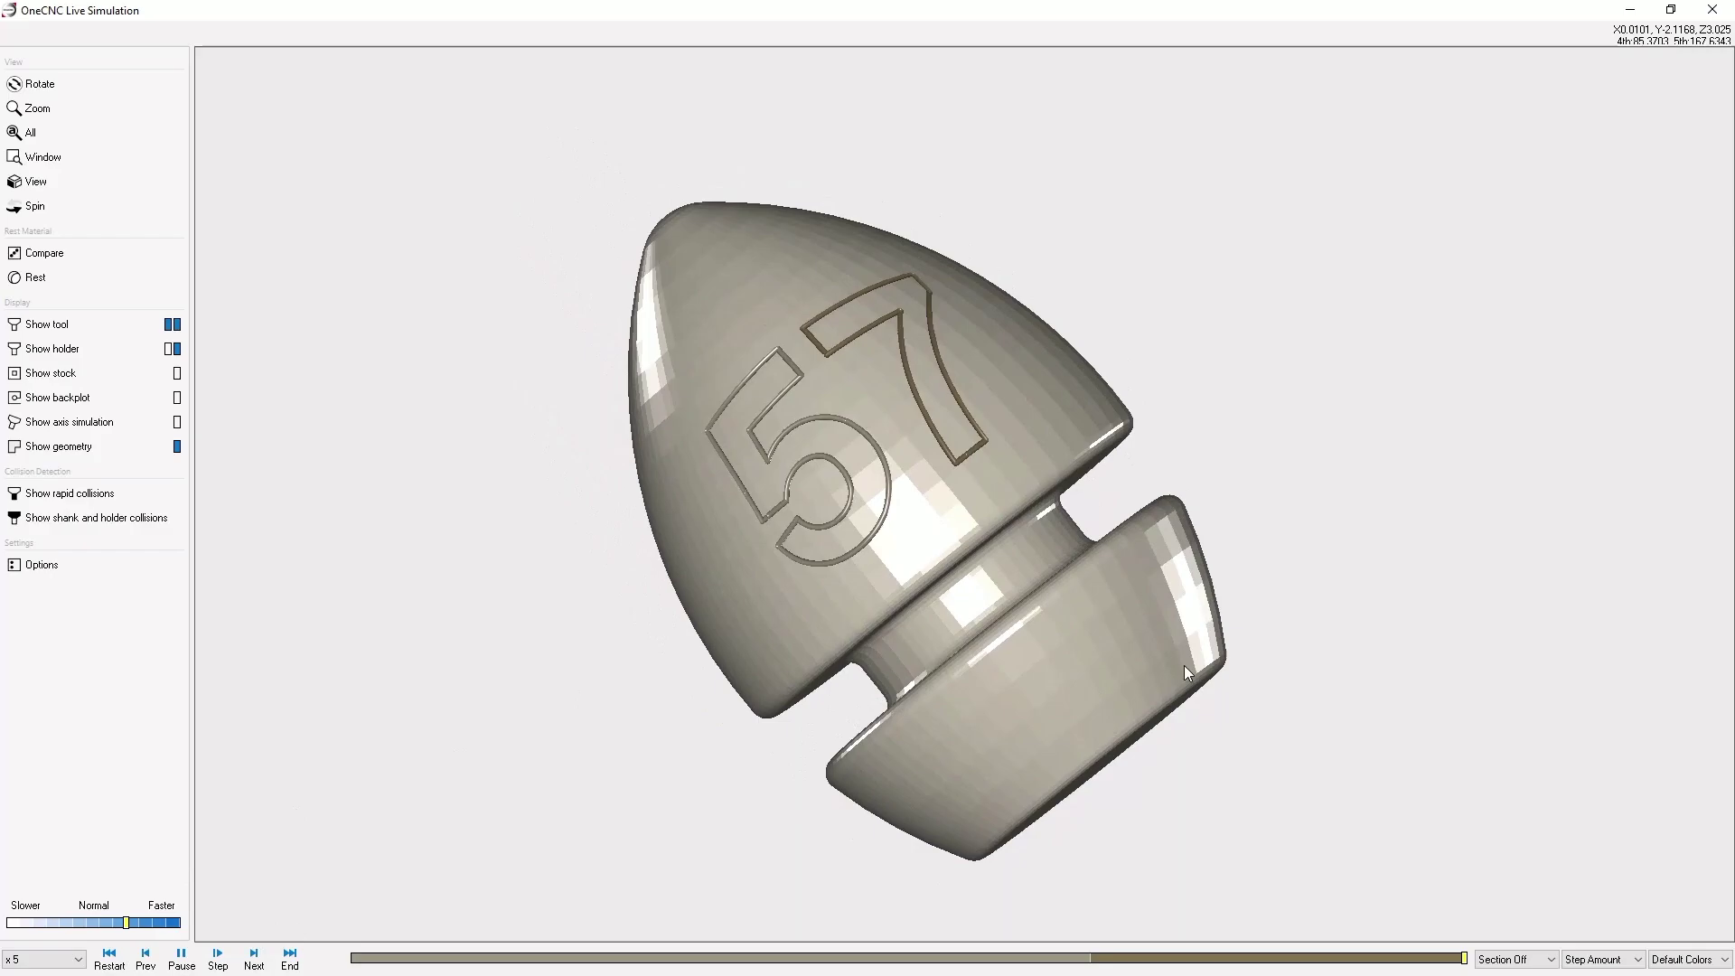